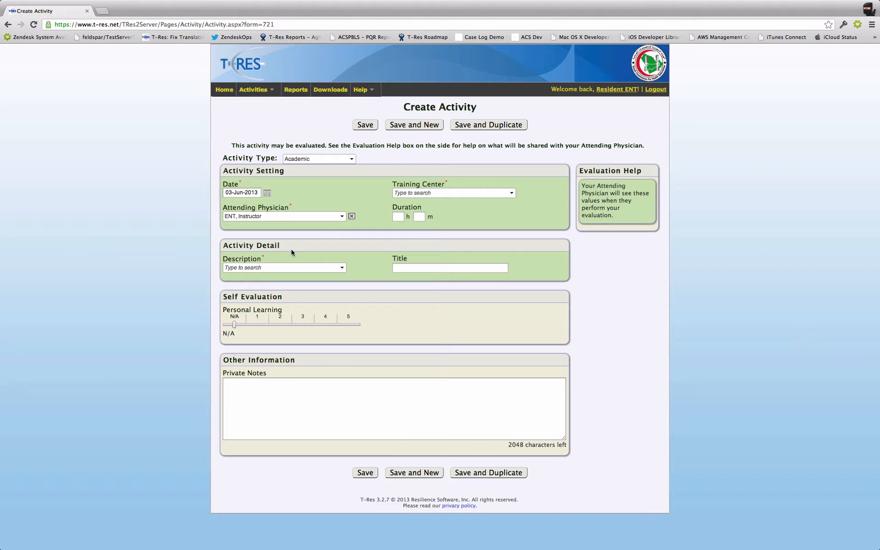
click(267, 193)
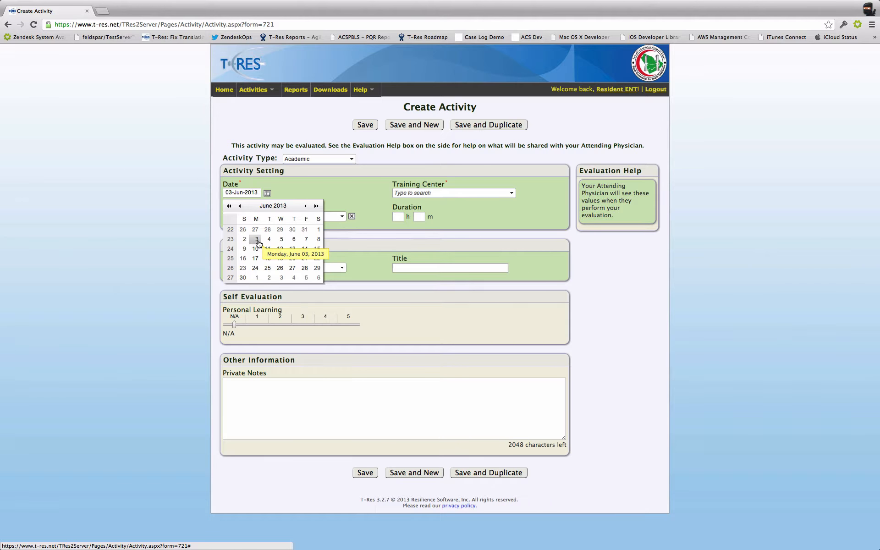
click(345, 186)
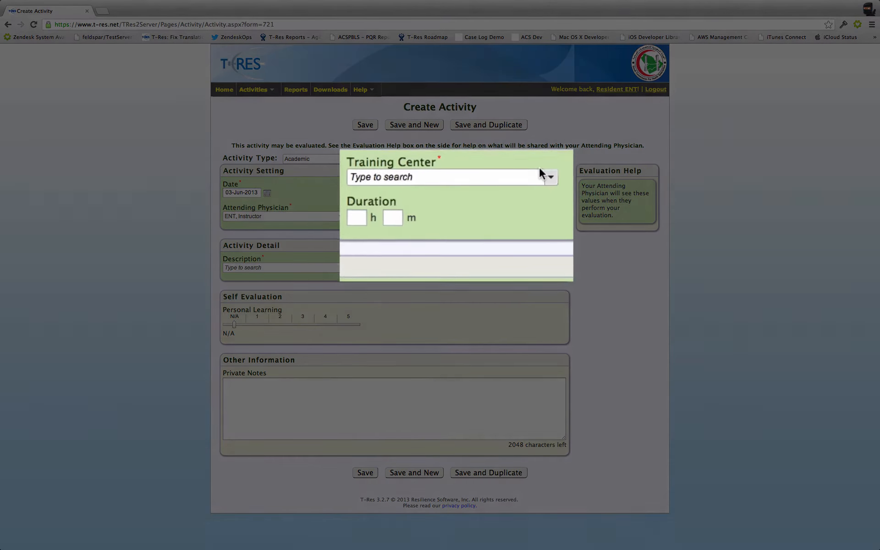
click(509, 187)
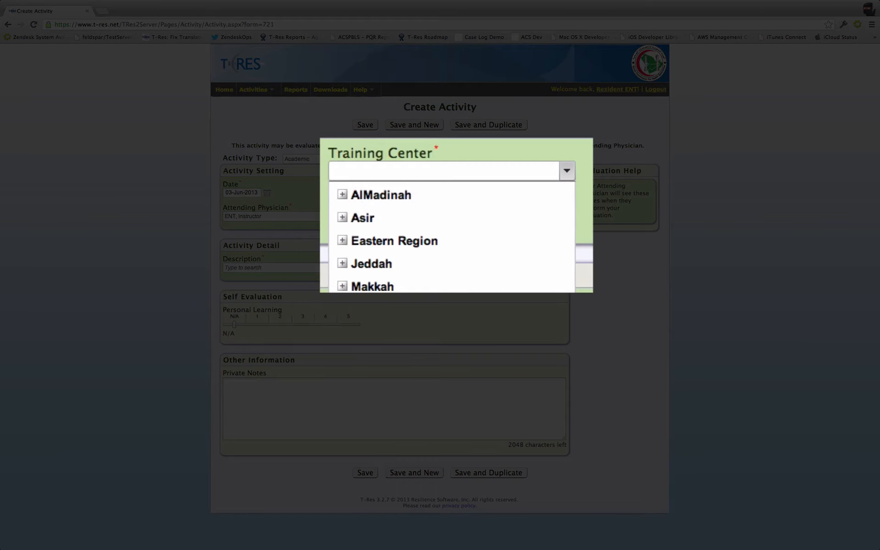
click(342, 195)
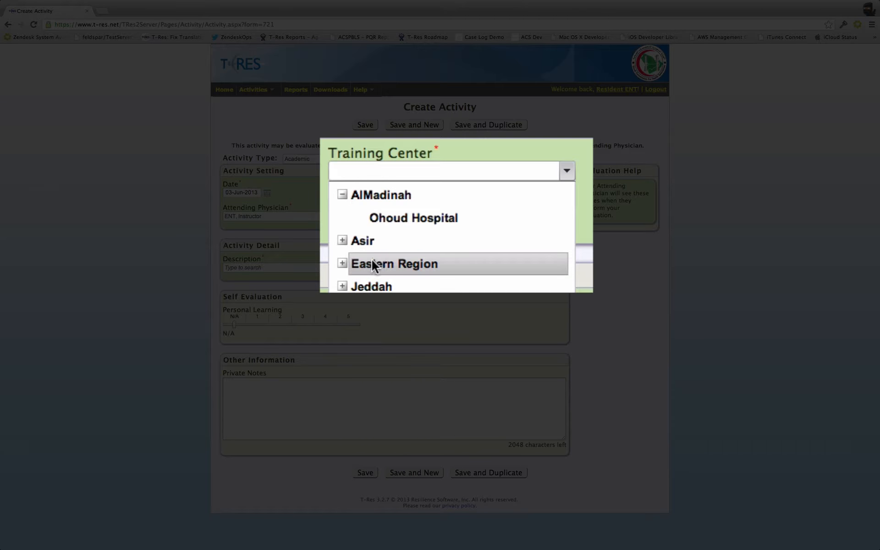
click(435, 219)
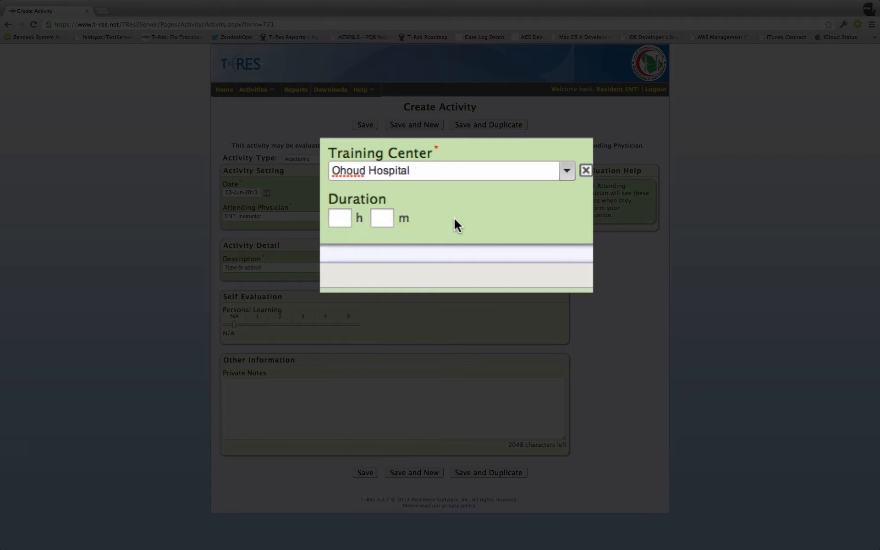
click(586, 170)
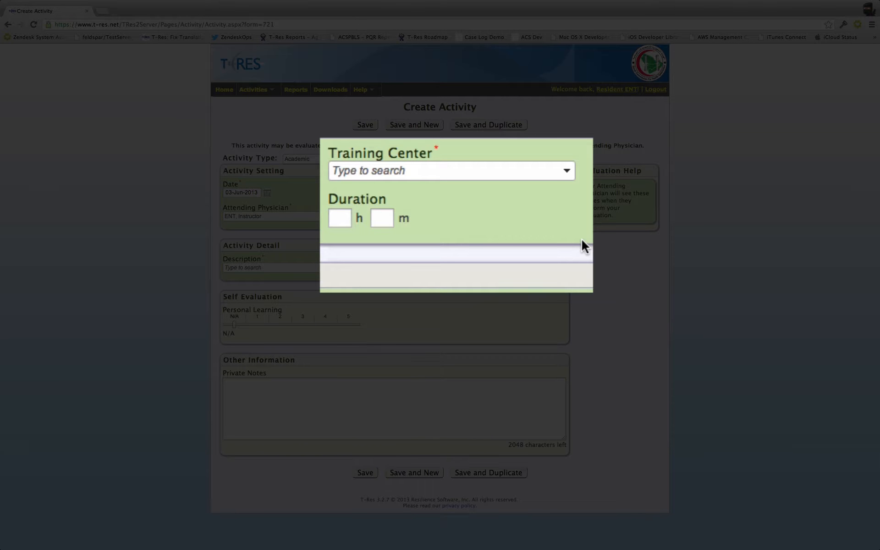
Step: Search the training centers for "ohou" and set the training center to Ohoud Hospital
click(568, 167)
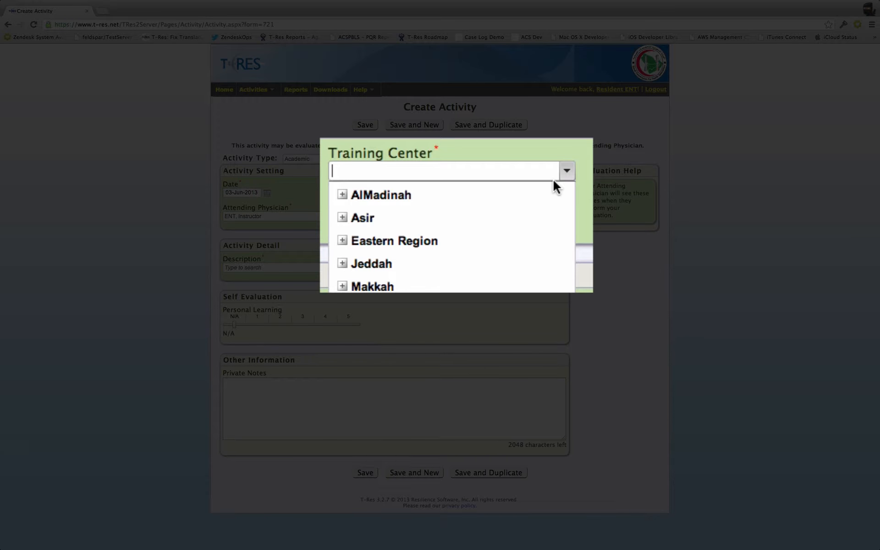
text(ohou)
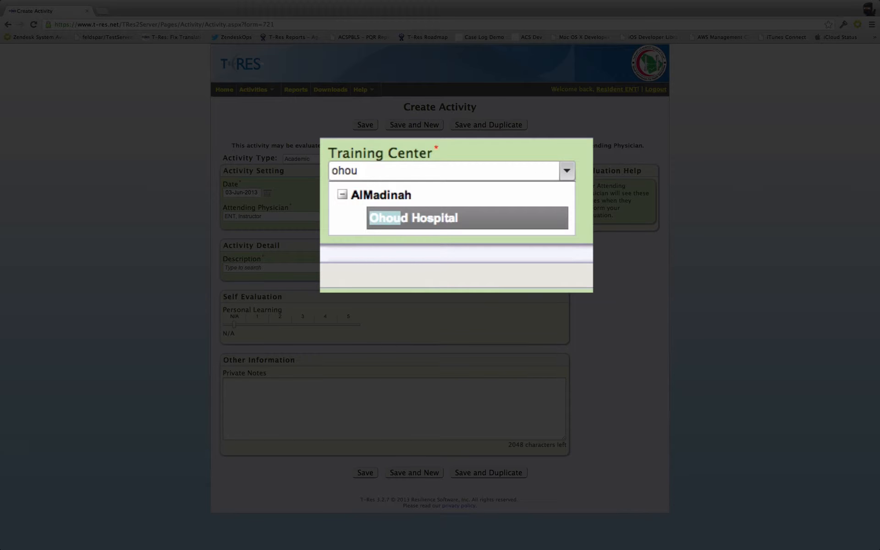
key(Return)
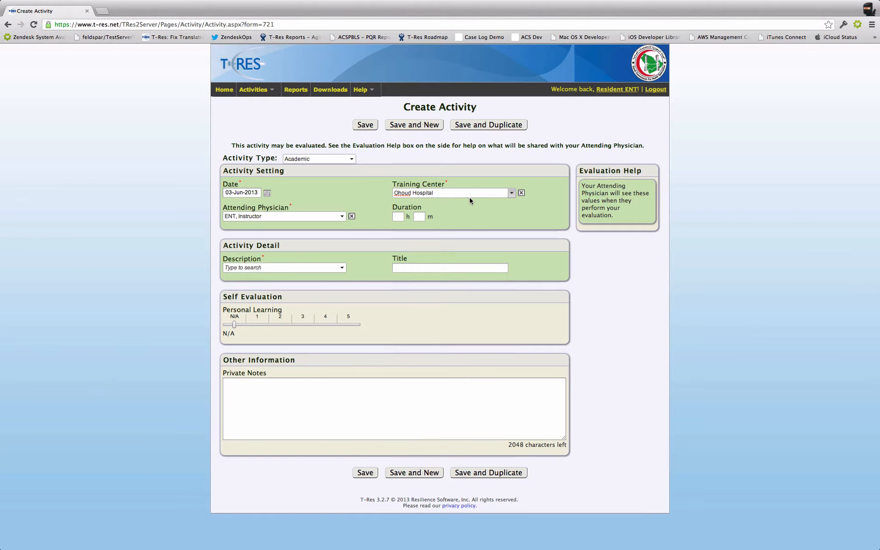
key(Tab)
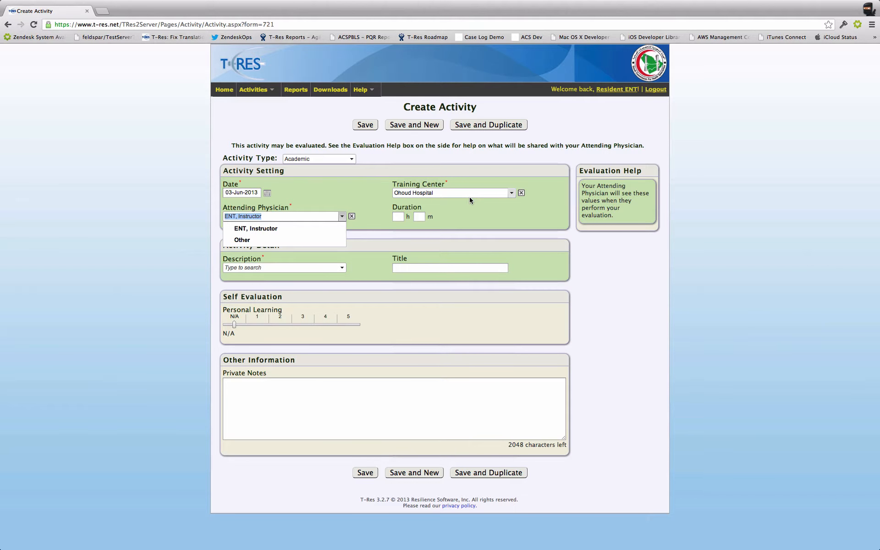
key(Tab)
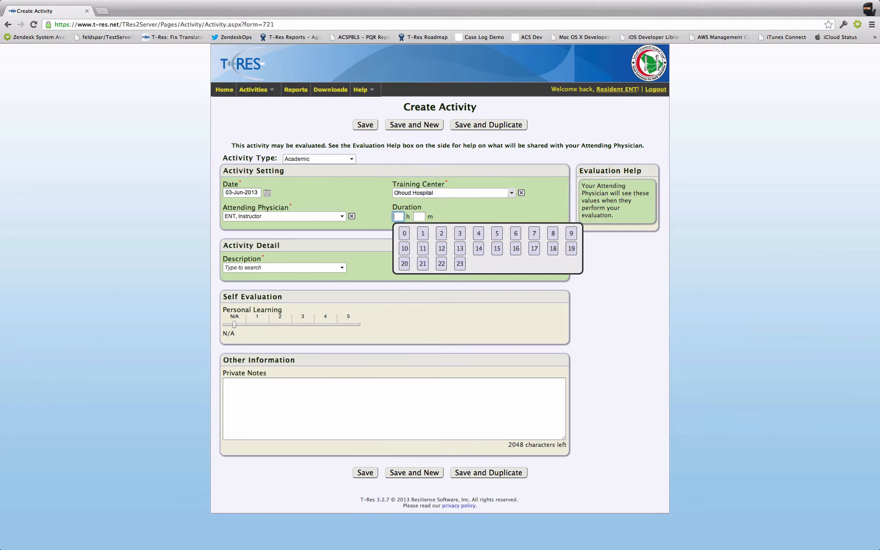
click(439, 234)
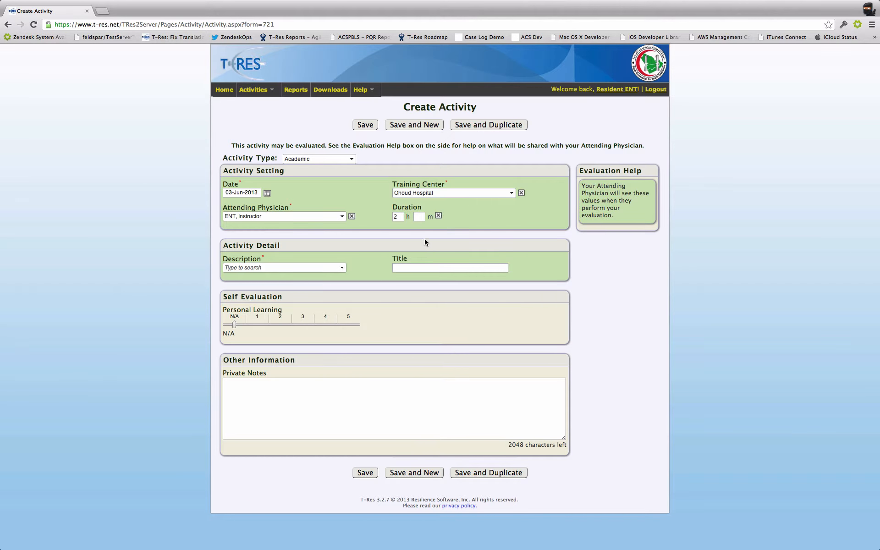
click(420, 216)
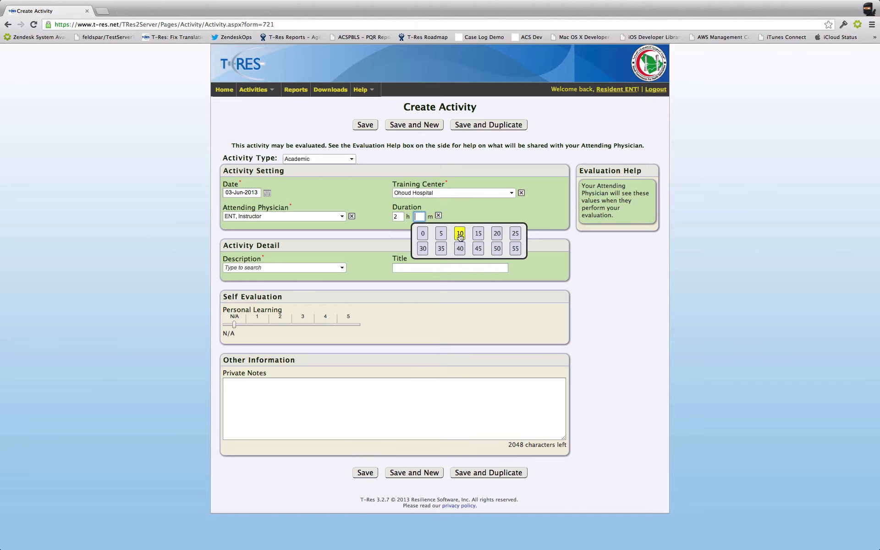
click(423, 248)
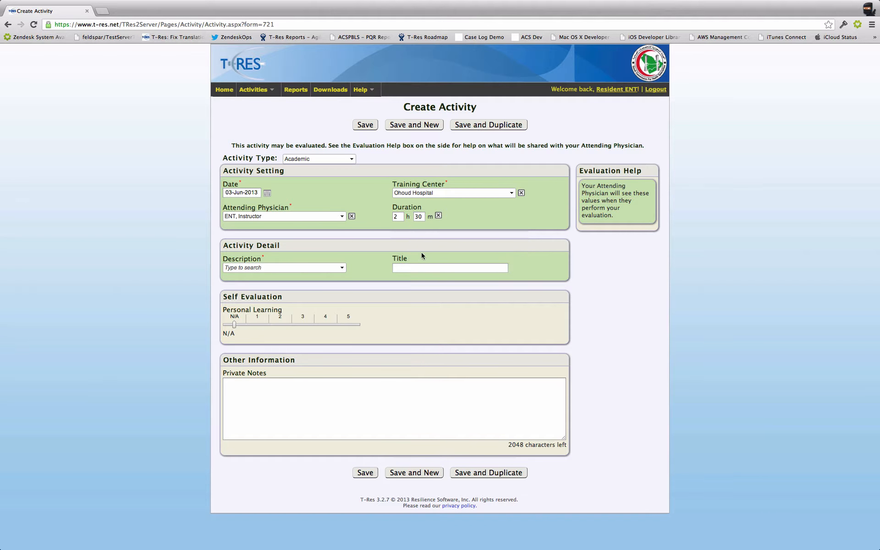
click(438, 215)
Step: Set the activity's duration to 2 h 30 m and its description to Presentation
click(401, 217)
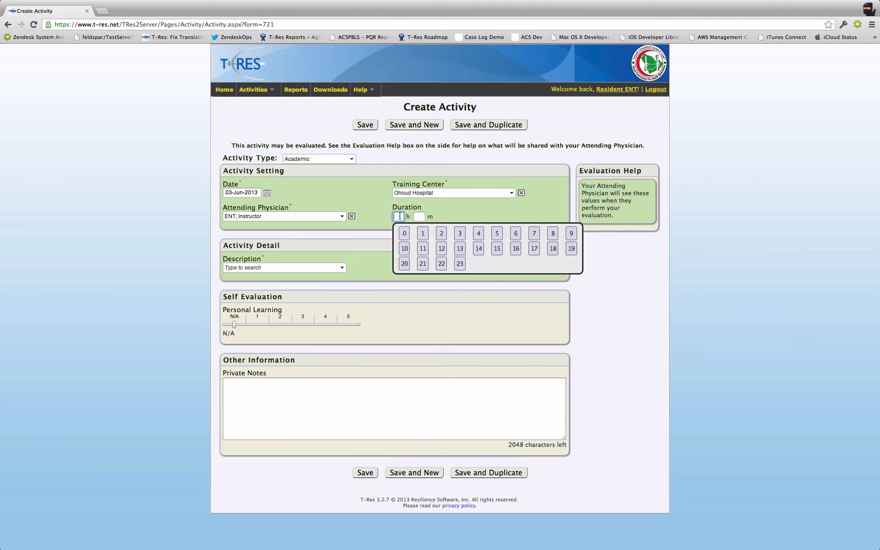
text(2)
key(Tab)
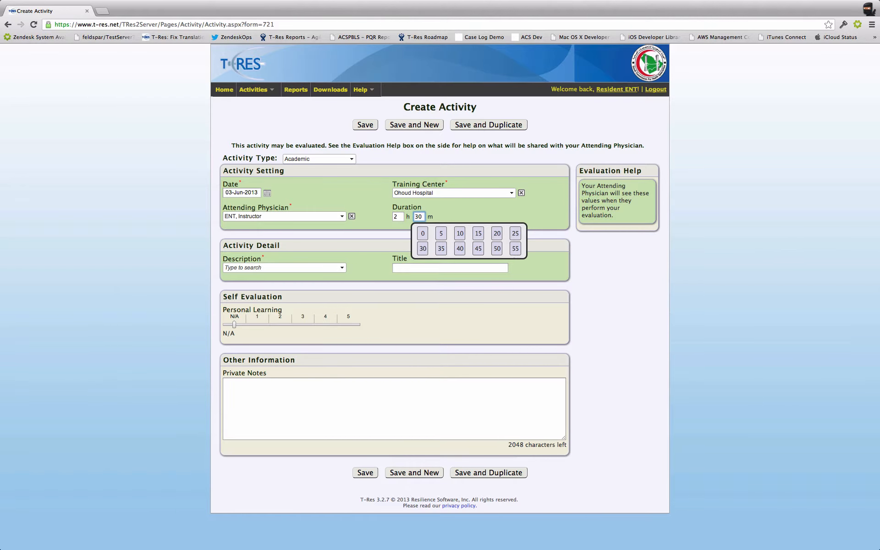
key(Tab)
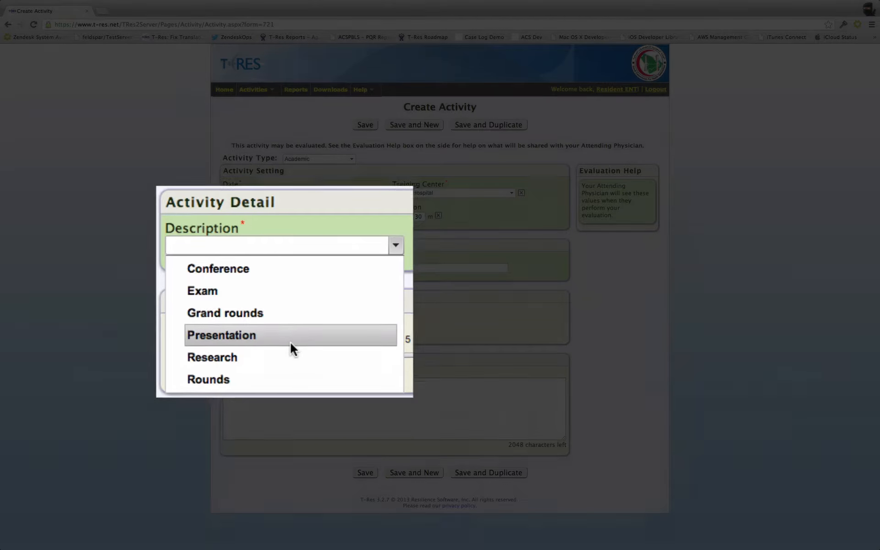
click(287, 316)
Step: Title the activity "Presentation to students and faculty" and rate personal learning 5 in the self evaluation
click(410, 267)
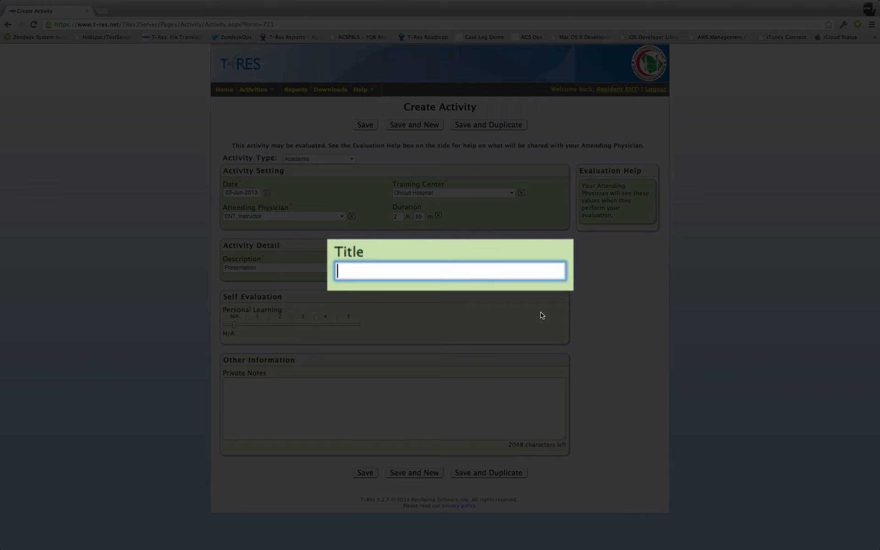
text(Presentation)
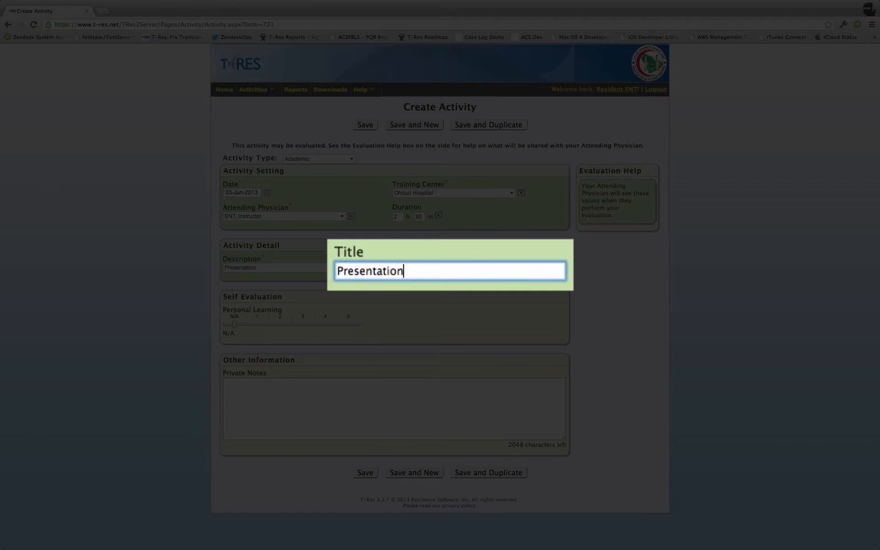
text( to students and facu)
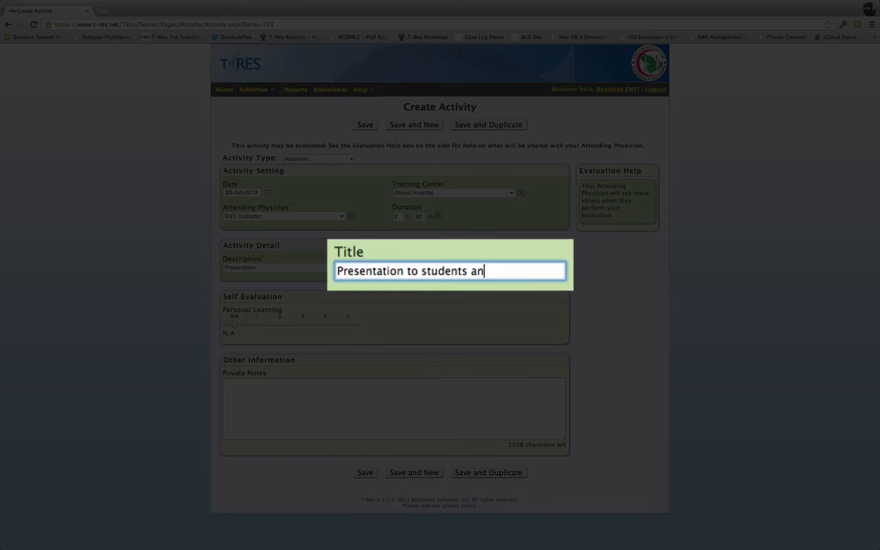
text(lty)
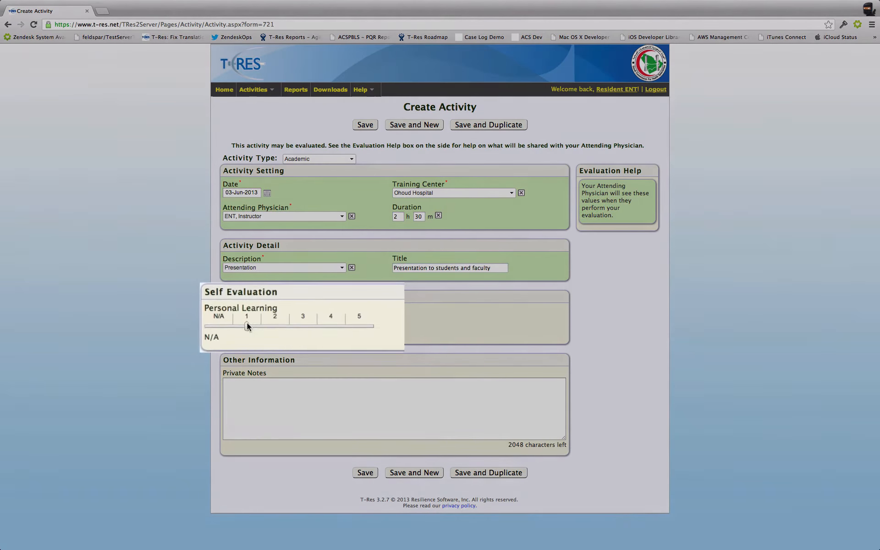
drag(247, 325, 351, 326)
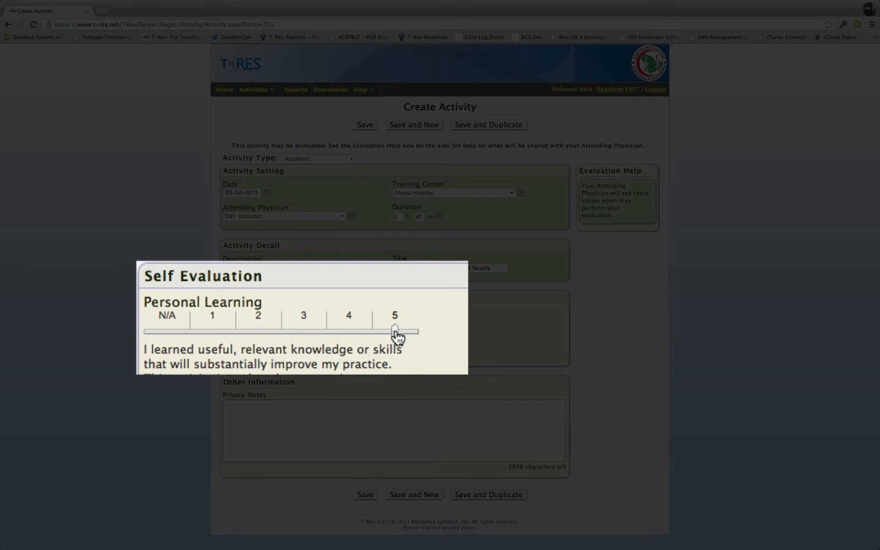
mouse_move(394, 332)
mouse_down()
mouse_move(220, 330)
mouse_move(398, 332)
mouse_up()
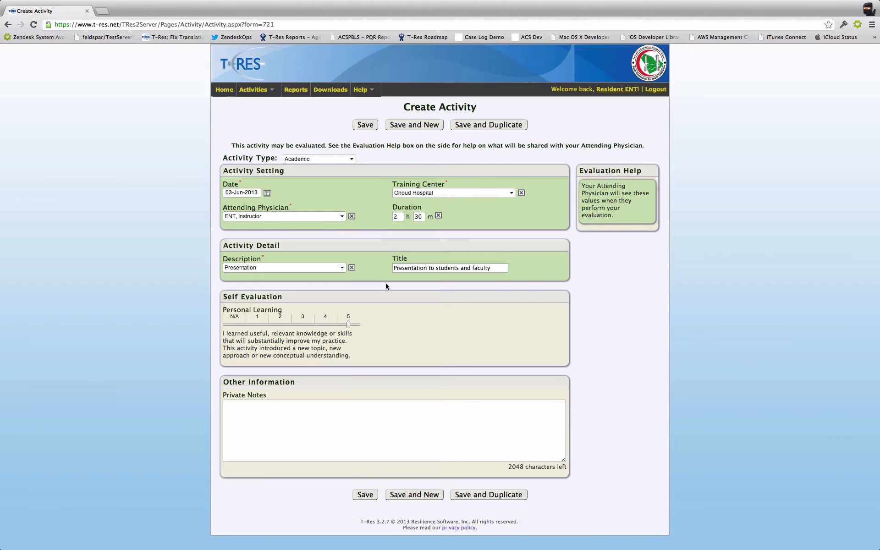
Step: Clear the description and the training center, and try to save the activity without them
click(352, 268)
click(521, 193)
click(365, 495)
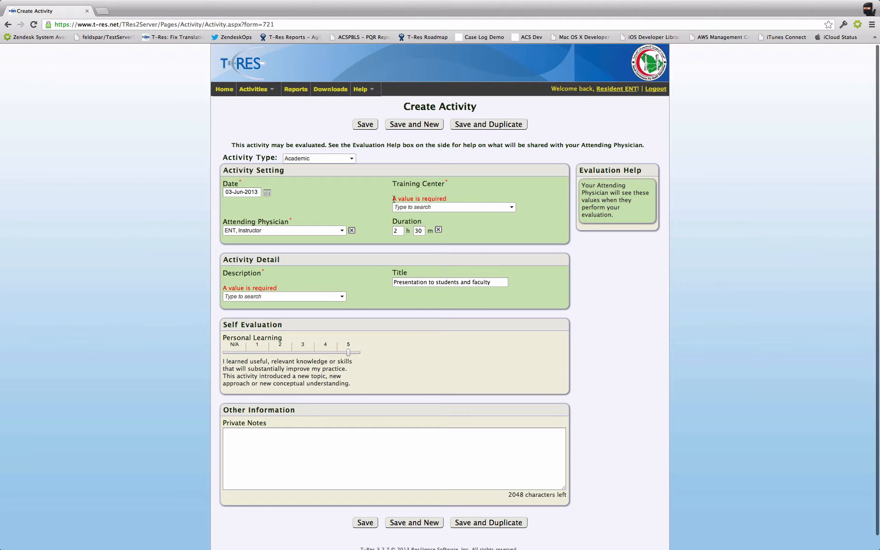
Step: Set the training center to Ohoud Hospital and the description to Presentation, and save and duplicate the activity
click(460, 207)
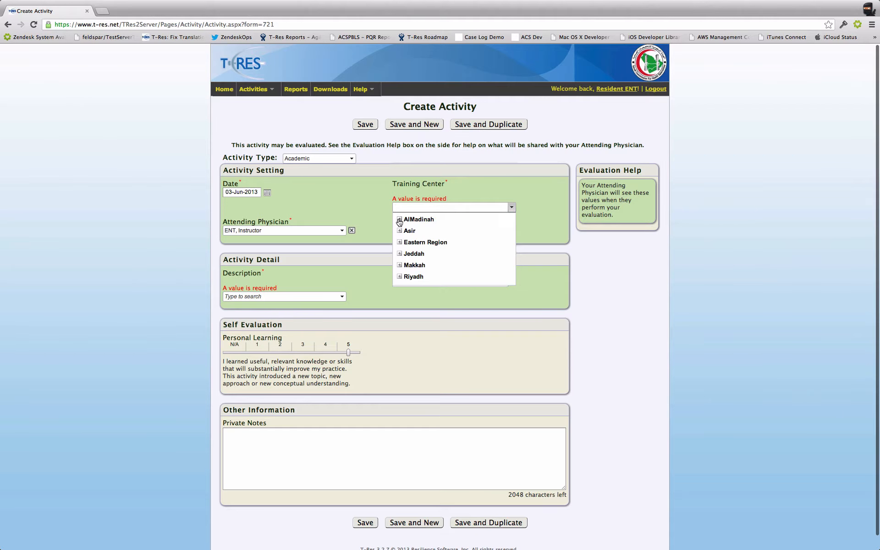
click(399, 219)
click(420, 228)
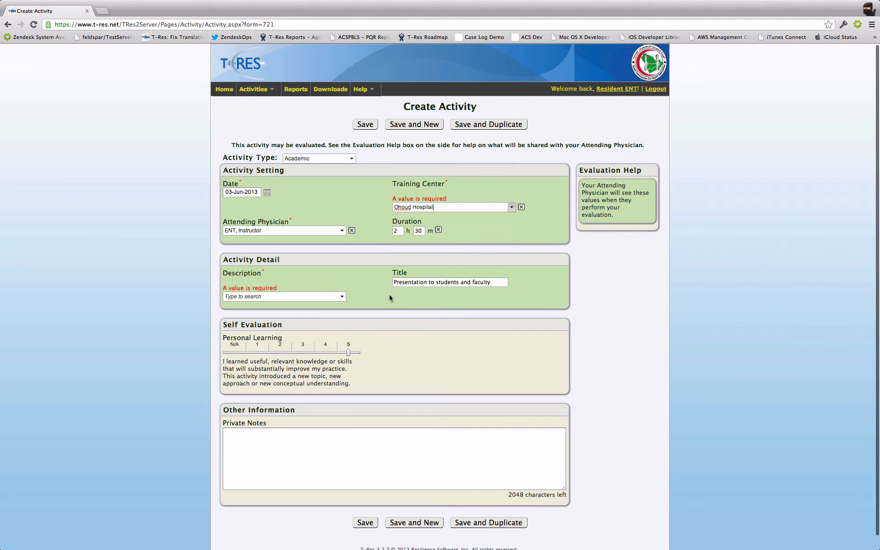
click(317, 297)
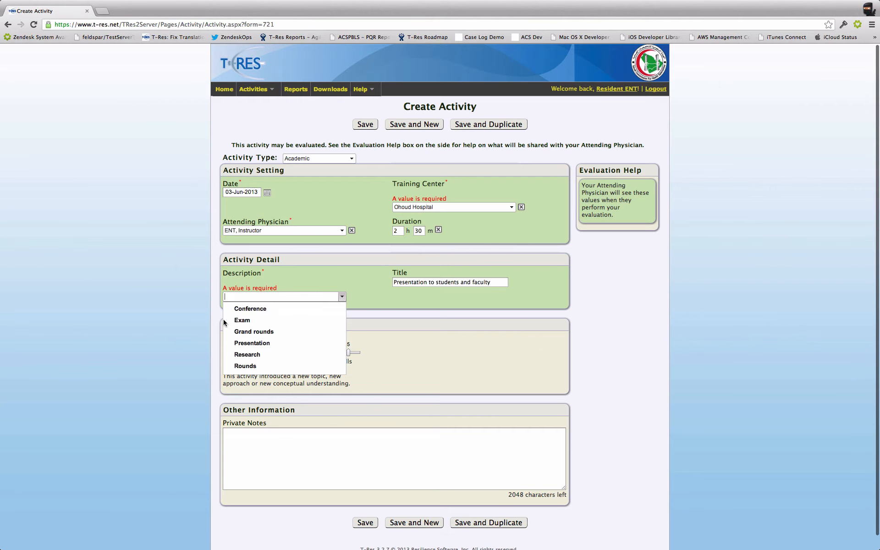
click(255, 344)
scroll(540, 360, down, 1)
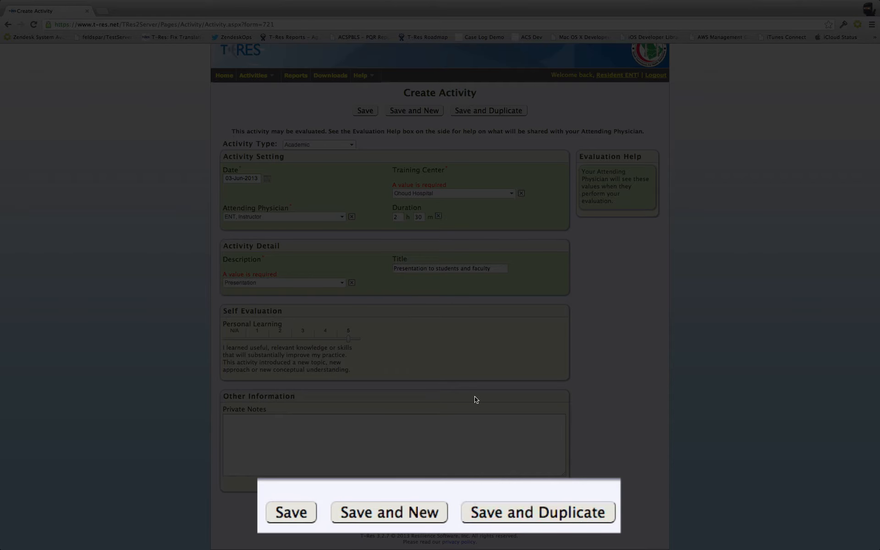
click(501, 509)
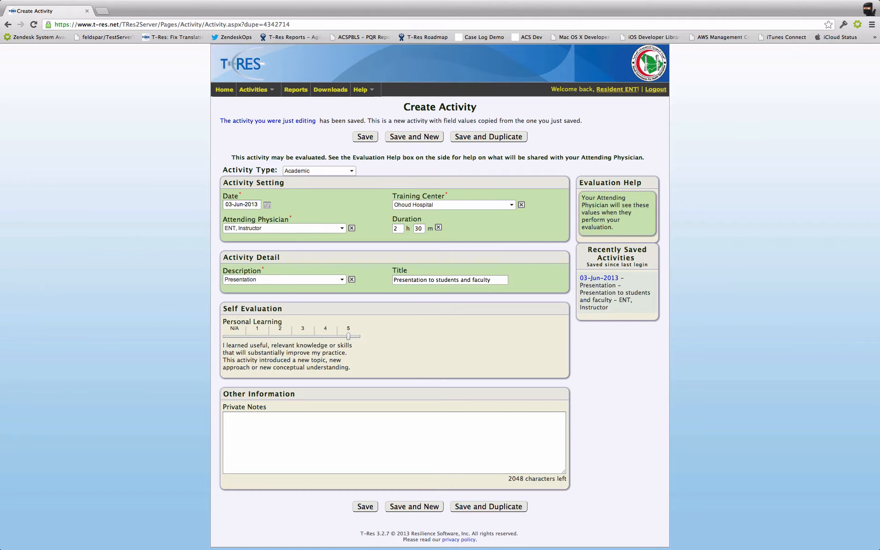
Step: Change the duplicate's description to Conference and its training center to Asir Central Hospital in Abha, and save it while starting a new activity
click(250, 279)
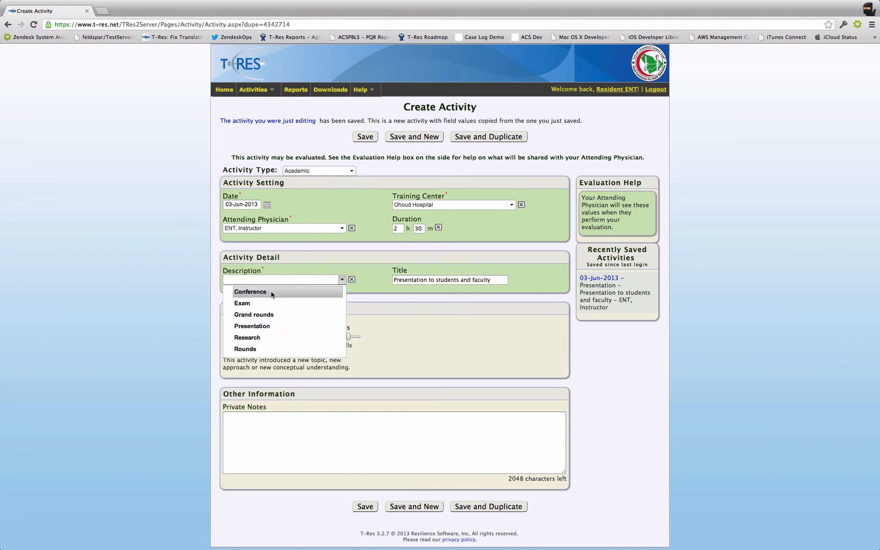
click(271, 290)
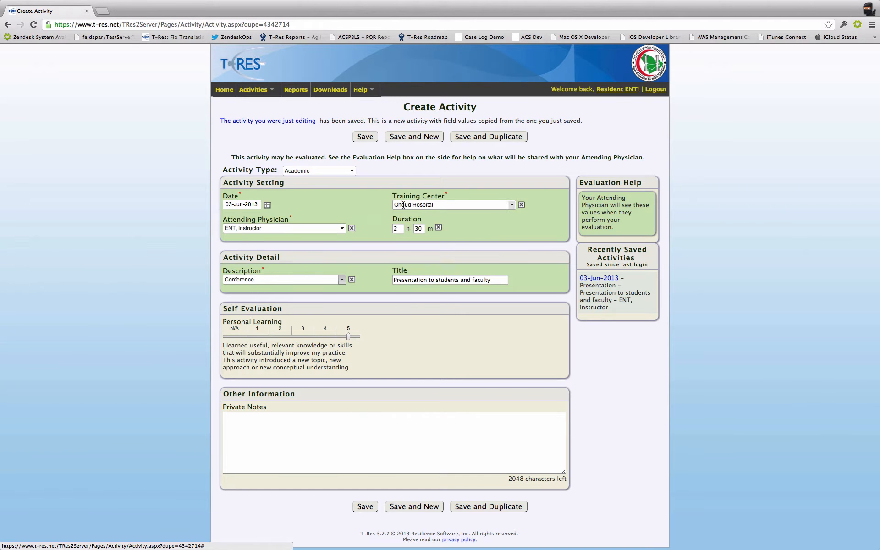
click(421, 205)
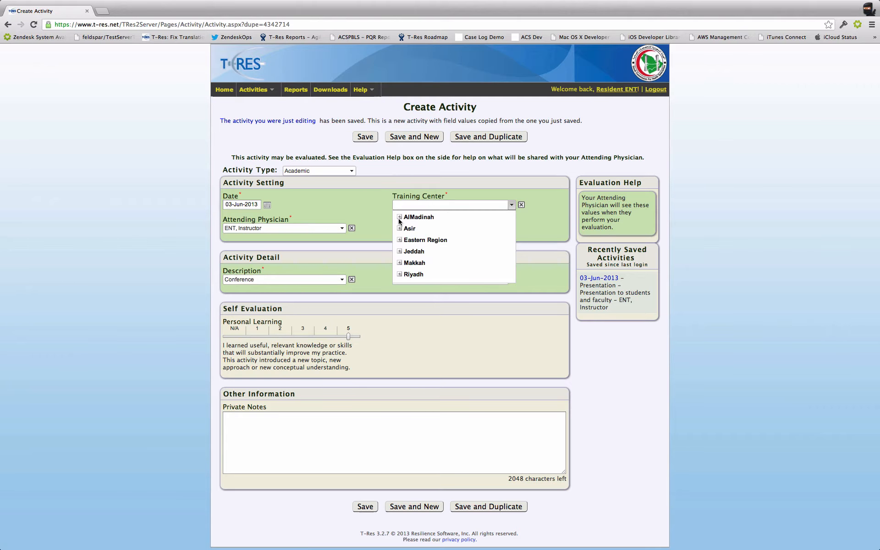
click(400, 230)
click(431, 239)
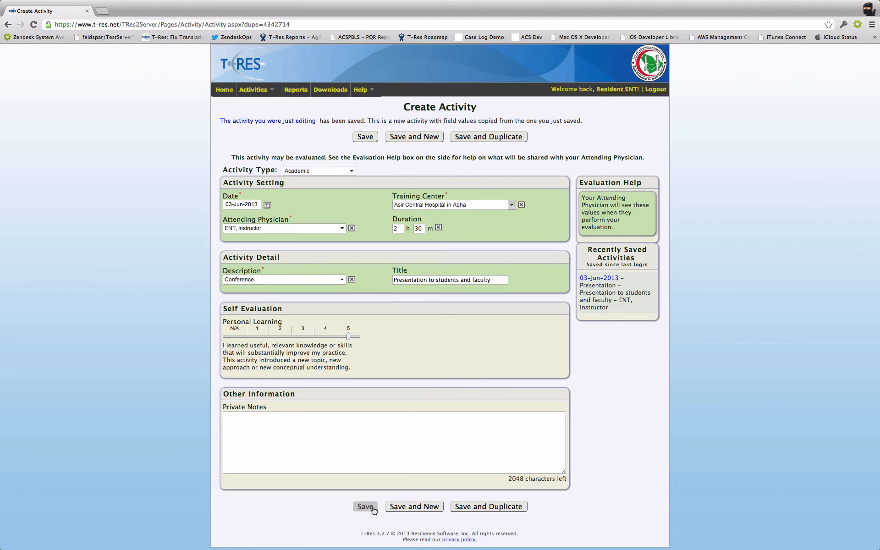
click(406, 511)
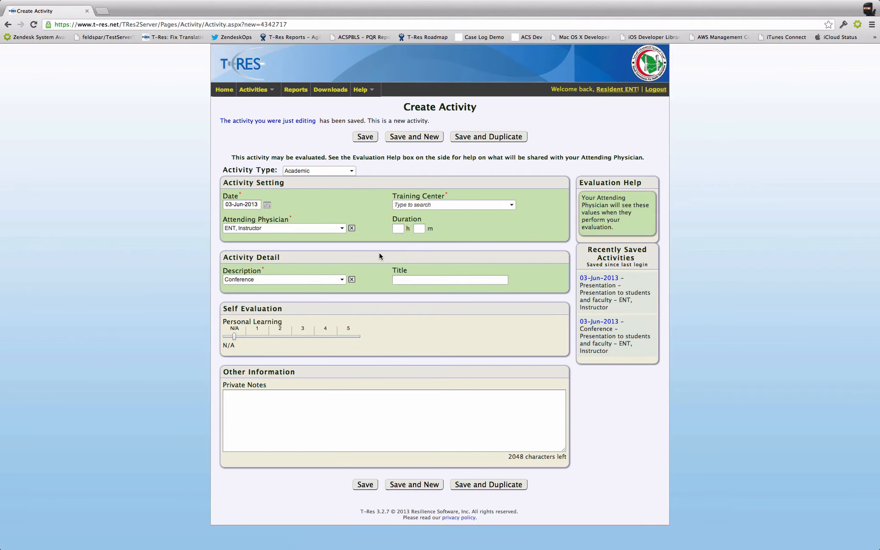
Step: Switch the new activity's type to Clinic and set its training center to AlJabr Eye & ENT Speciality Hospital in the Eastern Region
click(349, 170)
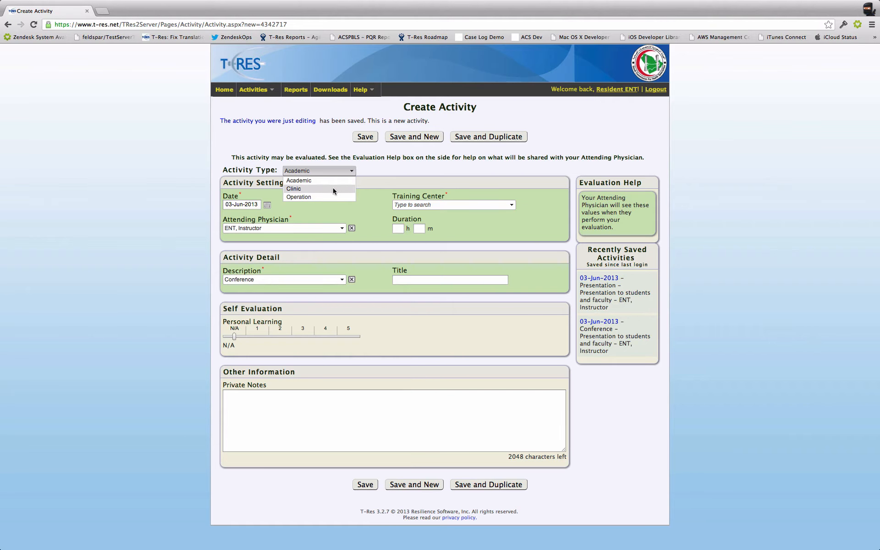
click(332, 188)
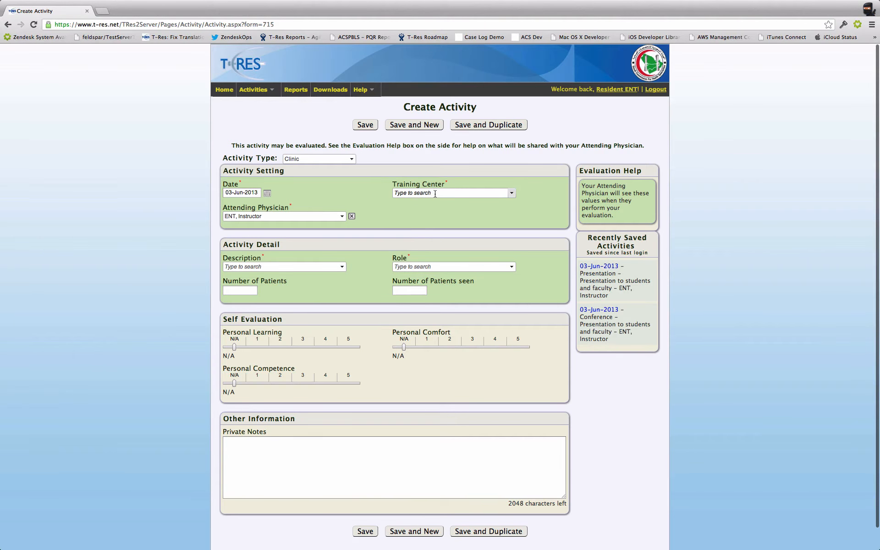
click(267, 193)
click(395, 200)
click(394, 191)
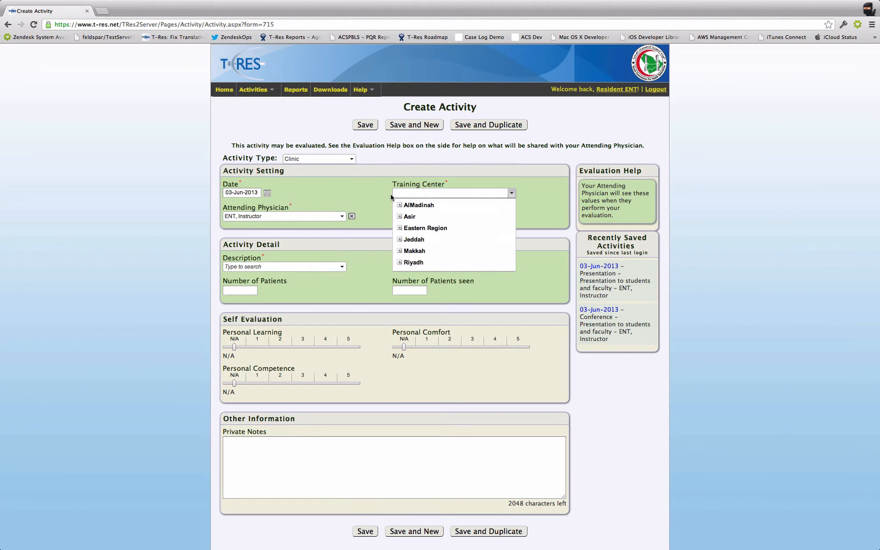
click(399, 228)
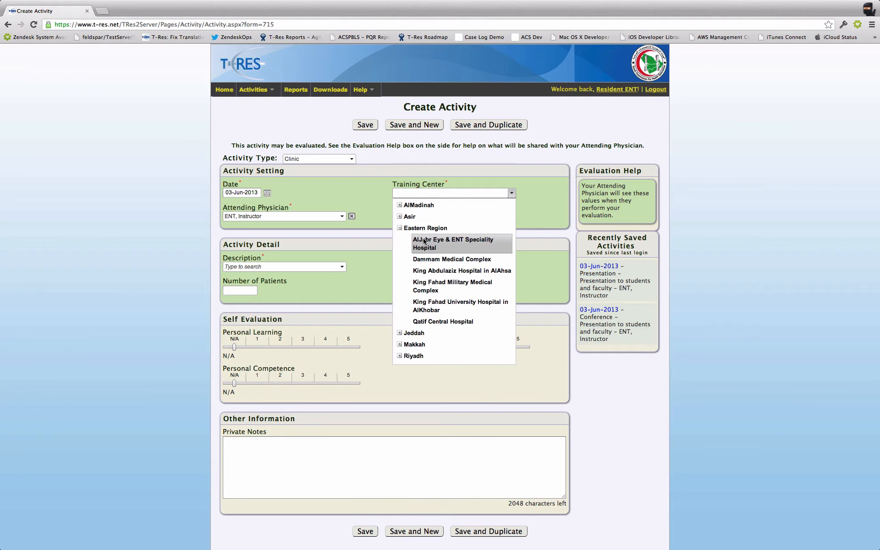
click(423, 244)
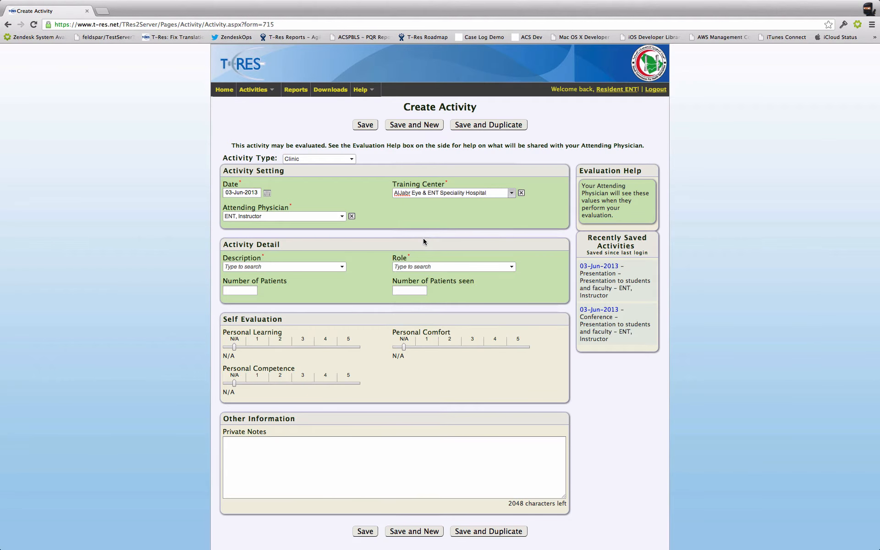
Step: Set the clinic activity's description to On-Call
click(320, 265)
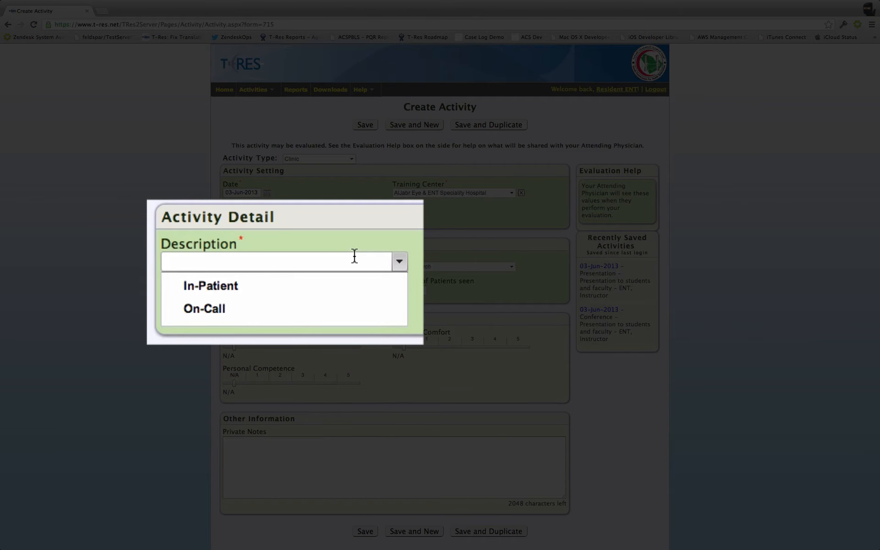
key(Down)
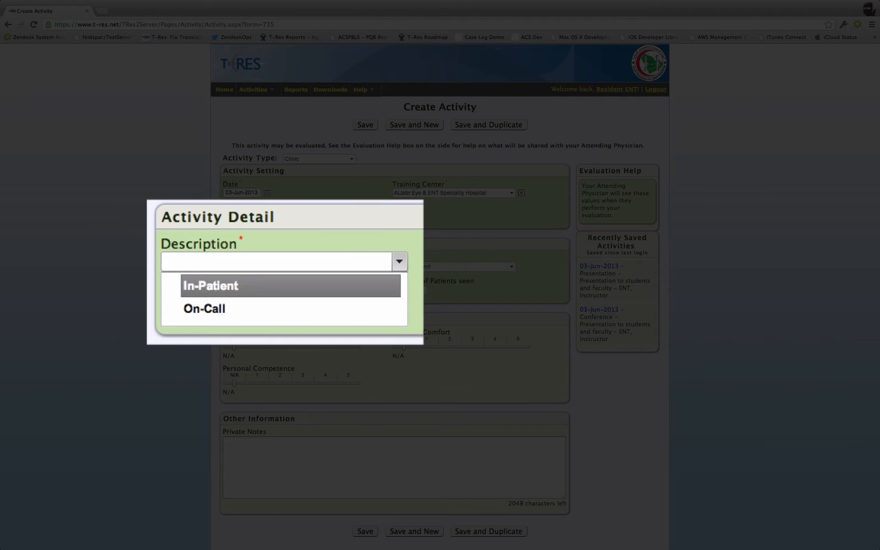
key(Down)
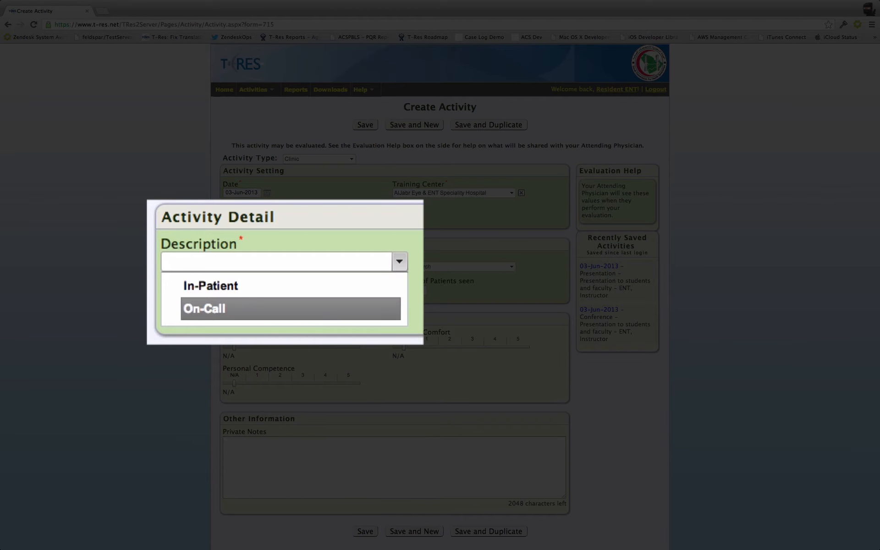
key(Return)
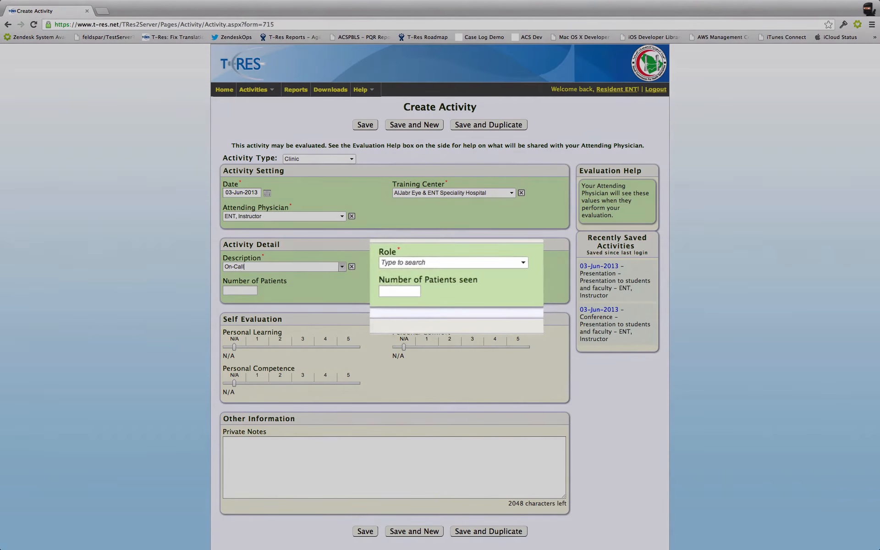
Step: Set the role to Primary and enter 1 for both the number of patients and the number of patients seen
key(Tab)
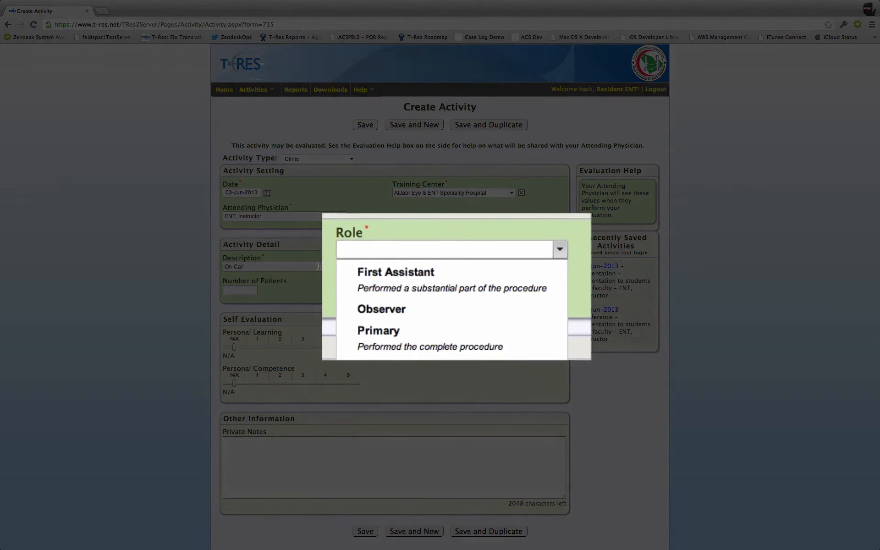
key(Down)
key(Down)
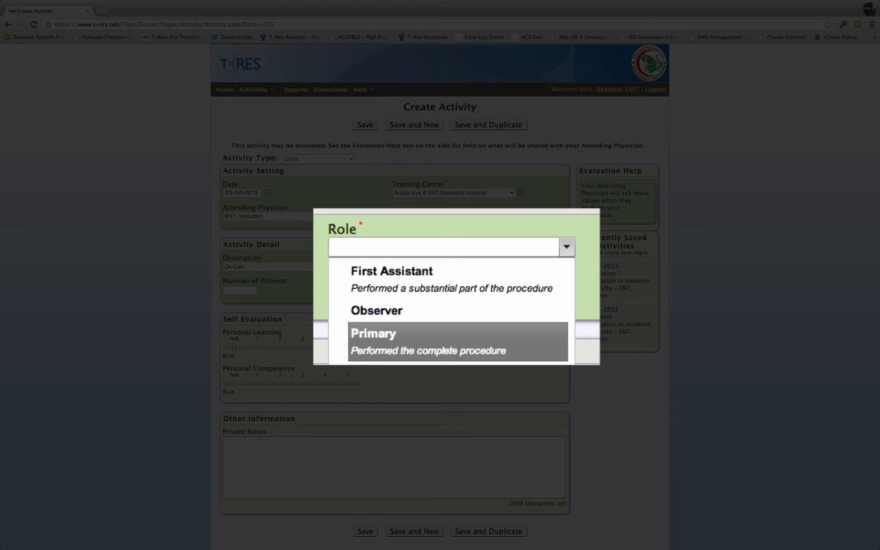
key(Down)
key(Return)
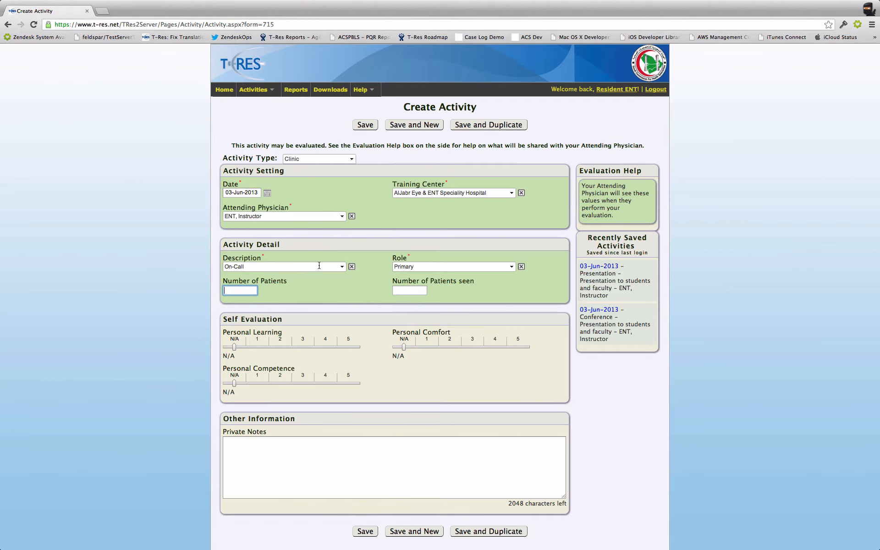
text(1)
key(Tab)
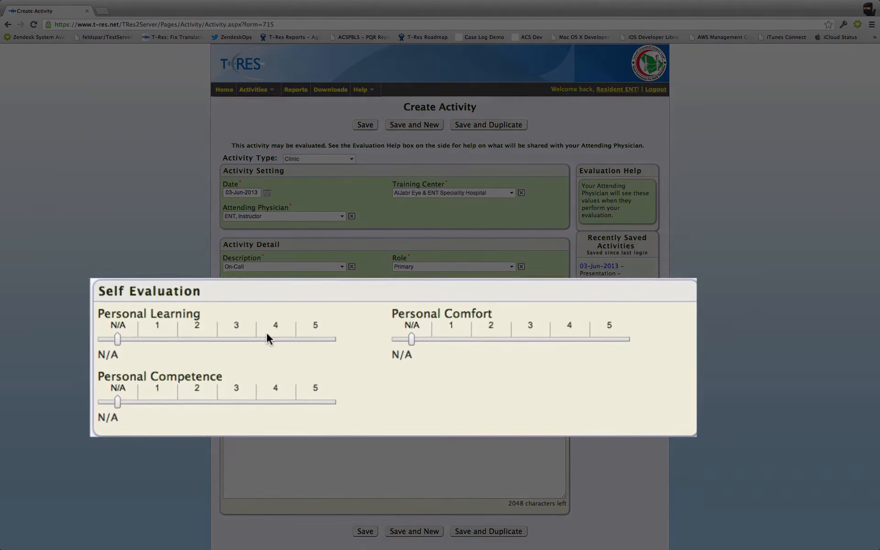
Step: Rate personal learning 4, personal comfort 5 and personal competence 3 in the self evaluation
click(267, 334)
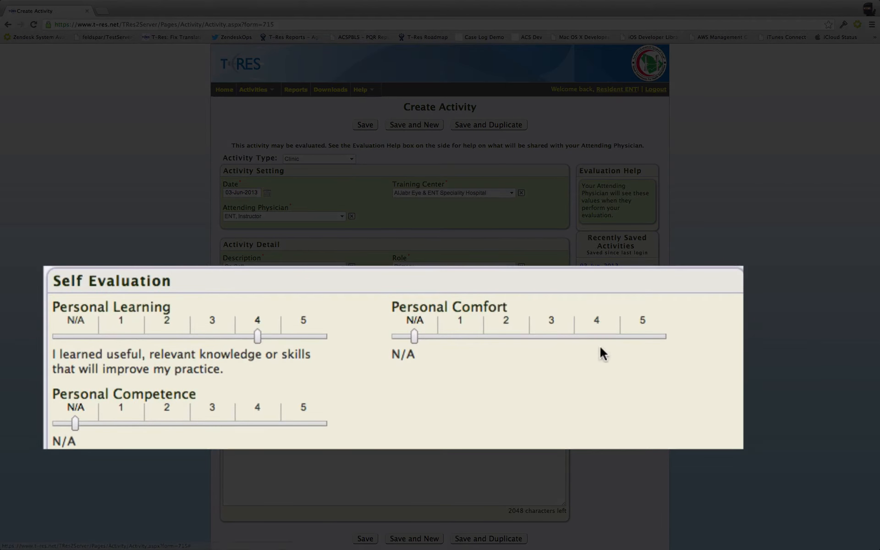
drag(609, 330, 639, 334)
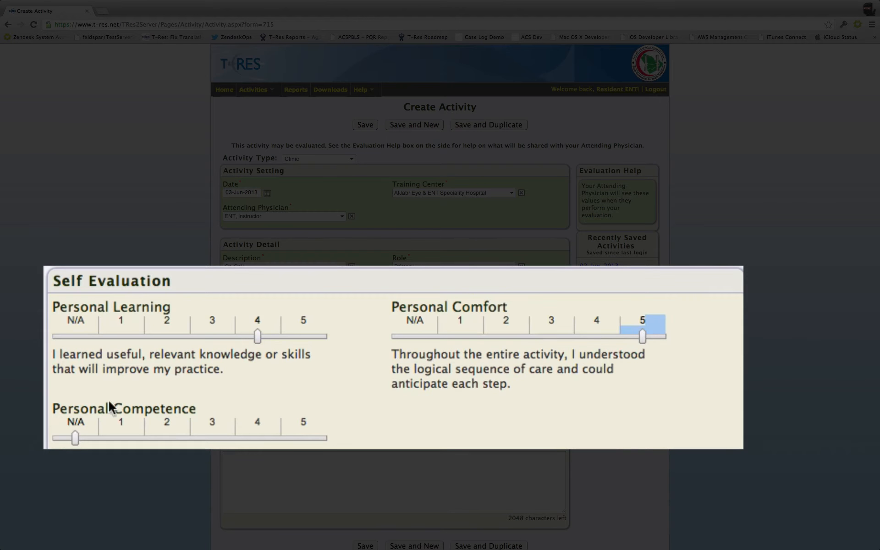
click(243, 435)
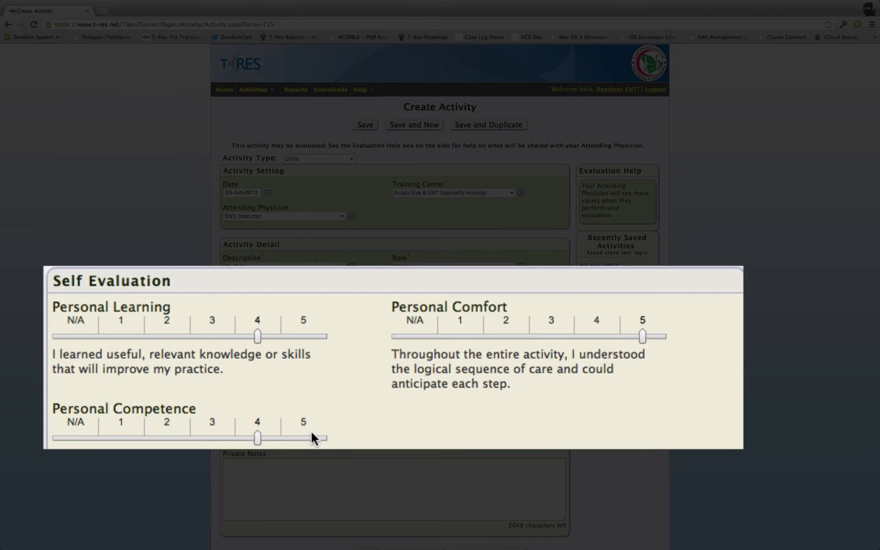
click(210, 436)
Step: Enter Hello as the private note and save the clinic activity while starting a new one
scroll(301, 444, down, 2)
click(301, 450)
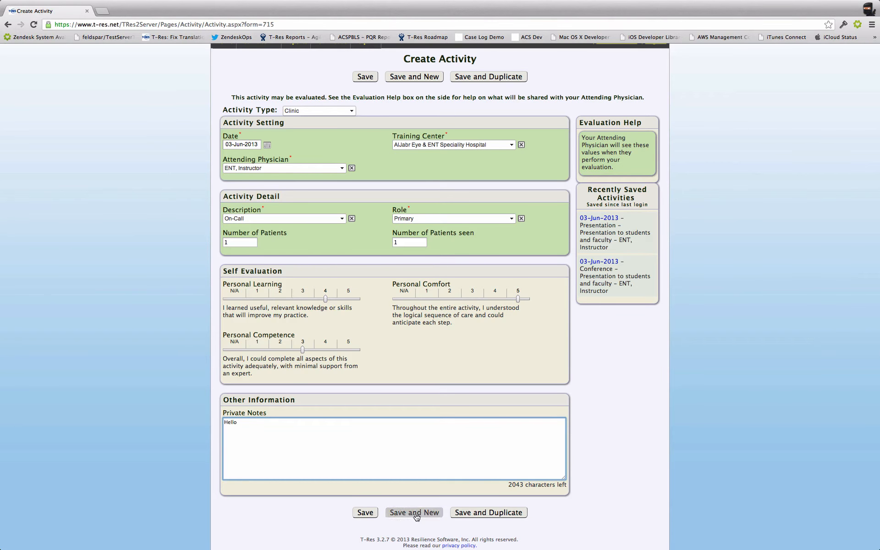
click(401, 513)
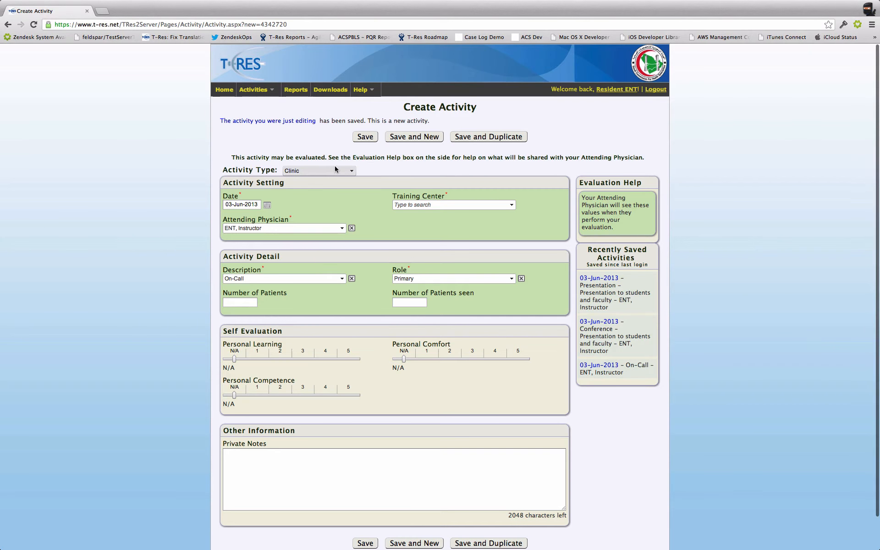
Step: Switch the new activity's type to Operation and set its training center to King Abdulaziz Medical City in Jeddah
click(335, 170)
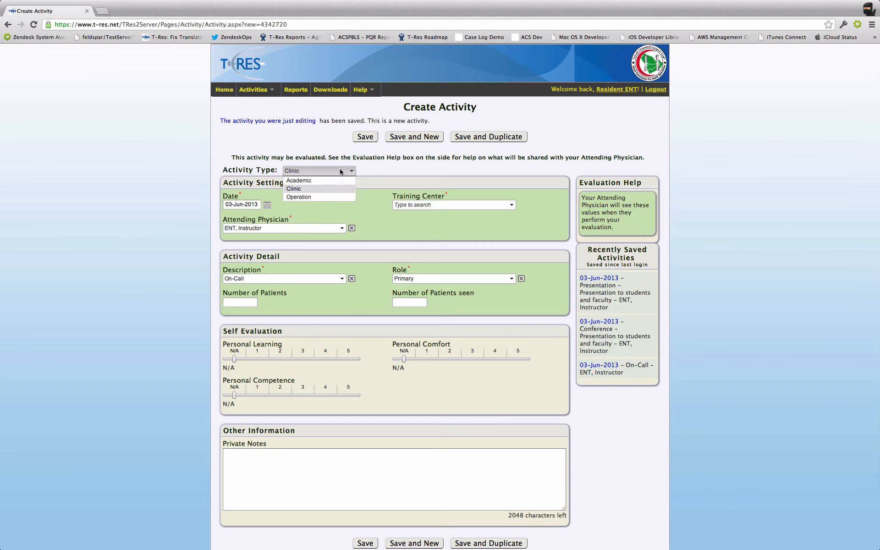
click(334, 197)
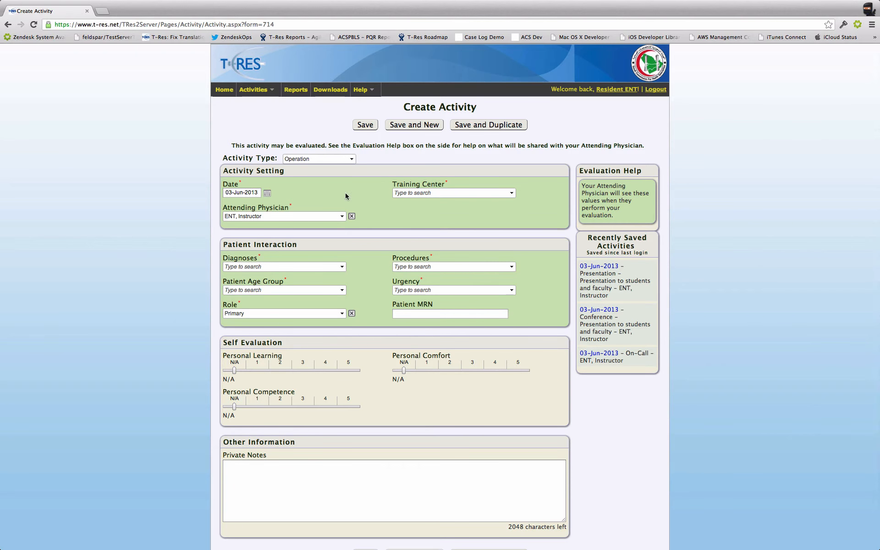
click(425, 194)
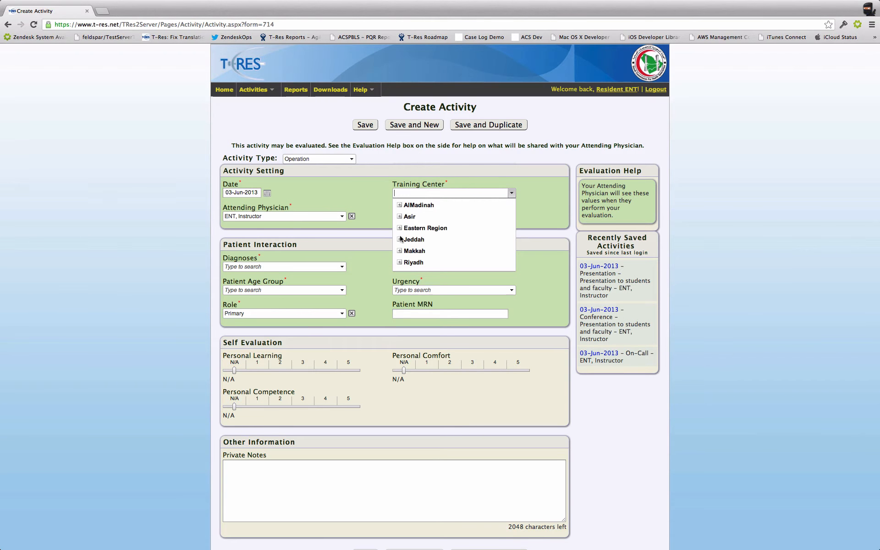
click(415, 240)
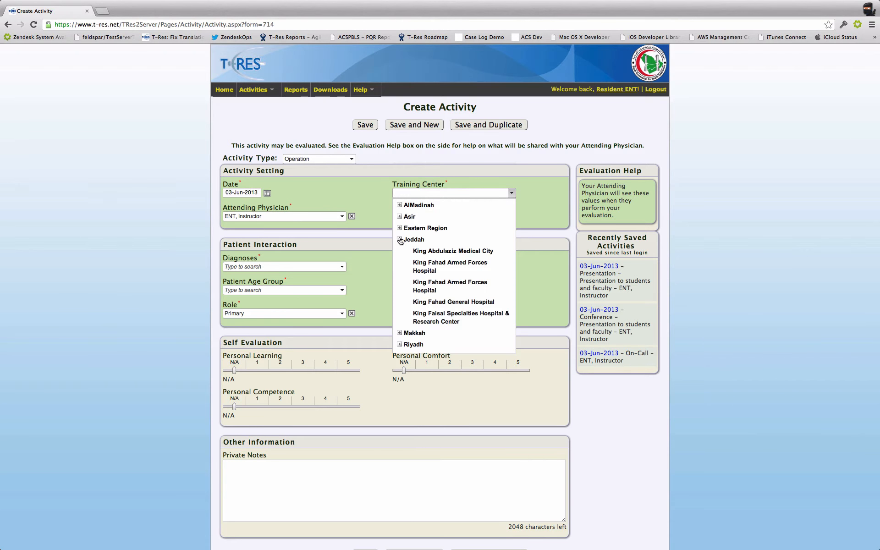
click(419, 251)
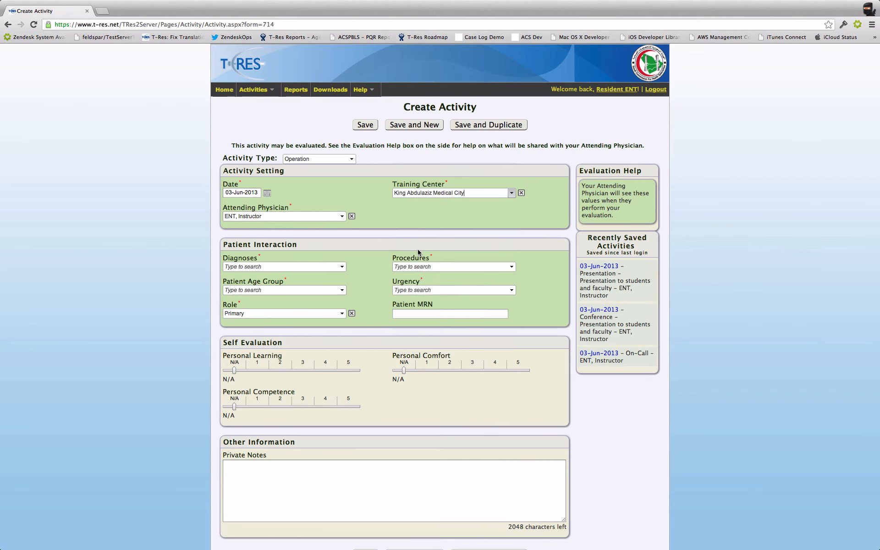
Step: Add the Airway Obstruction diagnosis by browsing the Larynx category, and remove it again
key(Tab)
key(Tab)
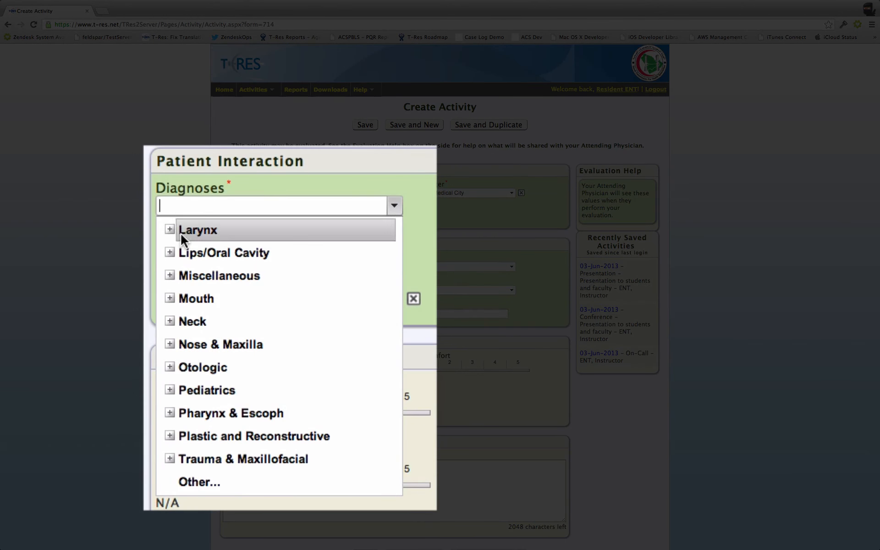
click(170, 229)
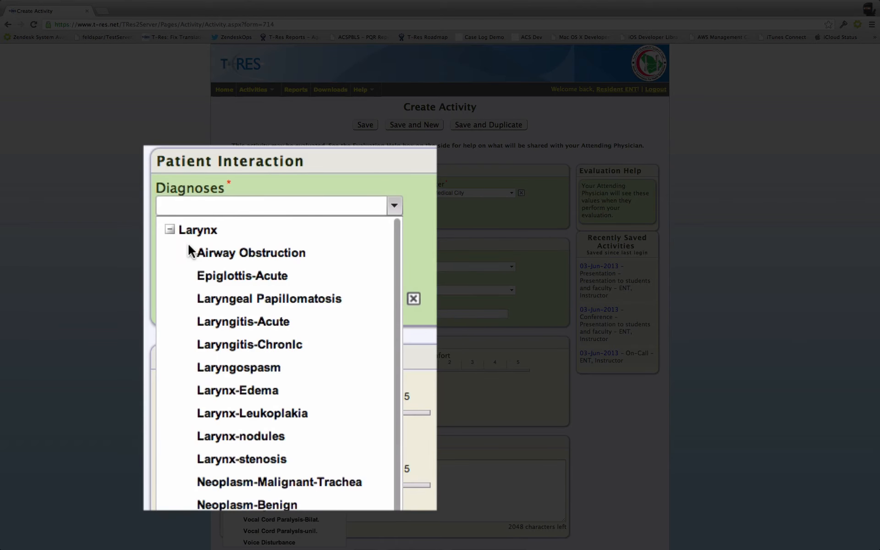
click(219, 258)
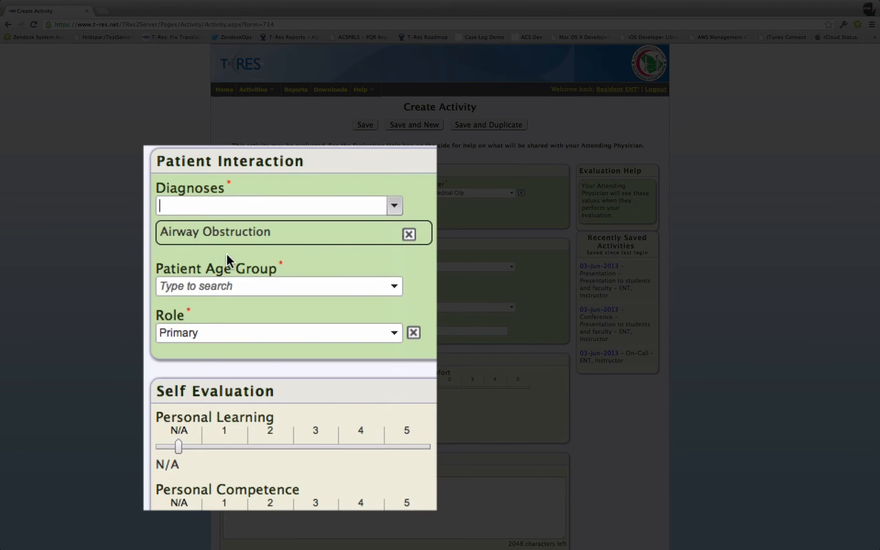
click(408, 234)
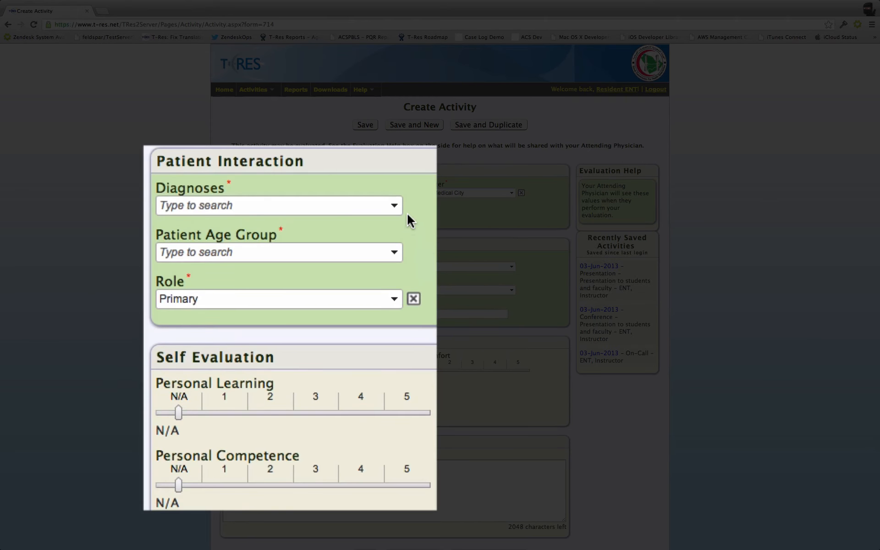
Step: Search the diagnoses for "airway obs" and add Airway Obstruction
click(313, 202)
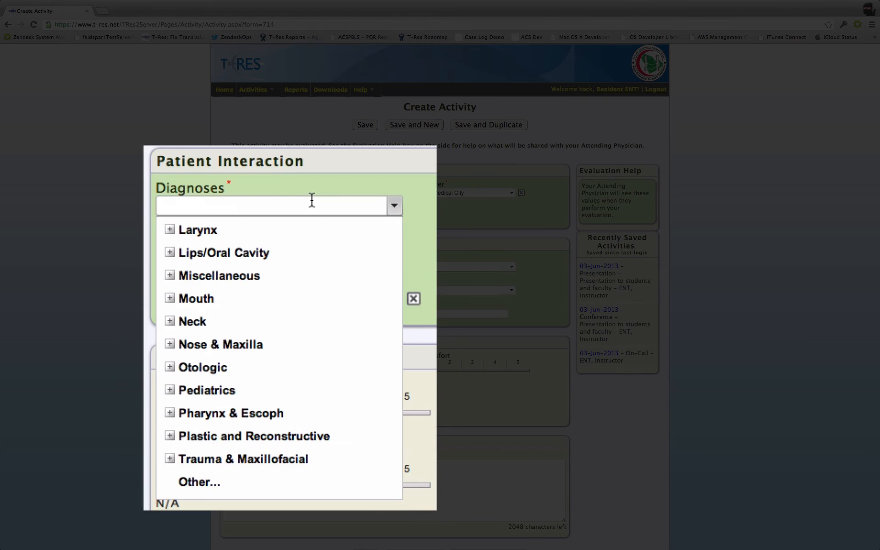
text(airway )
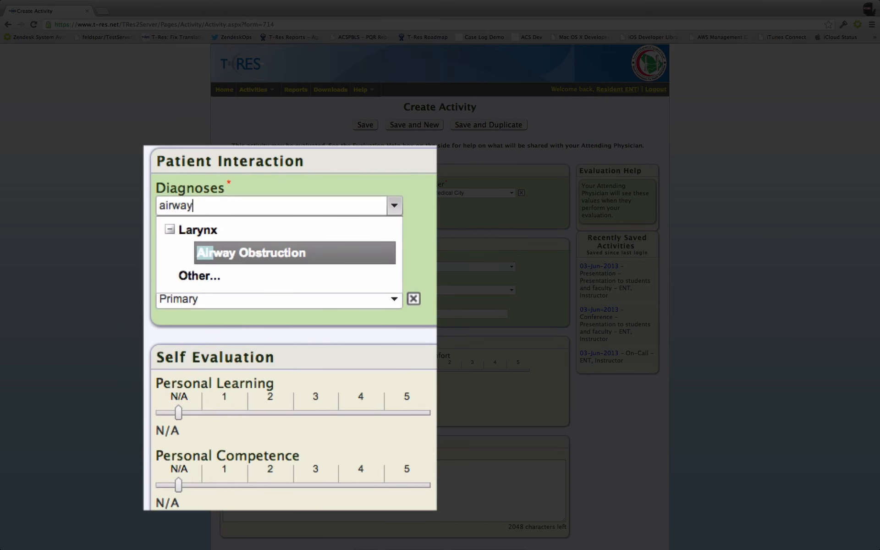
text(ob)
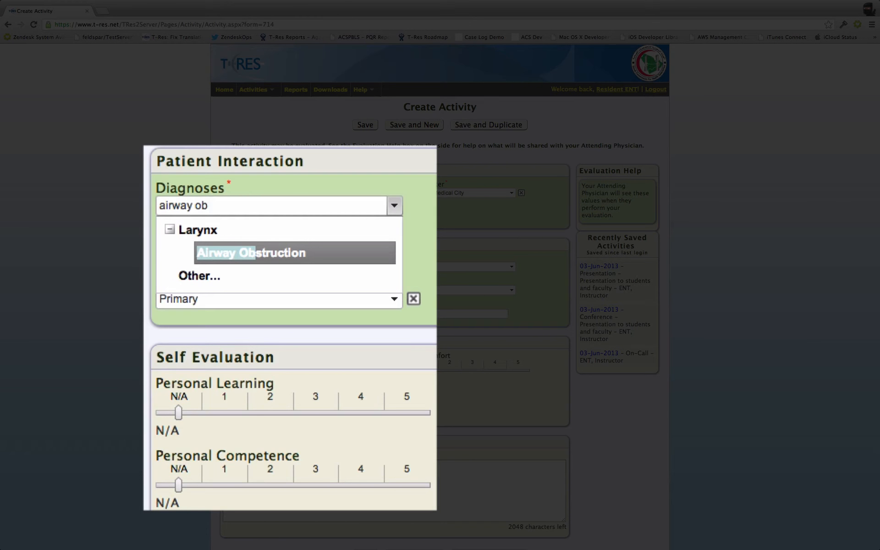
text(s)
key(Return)
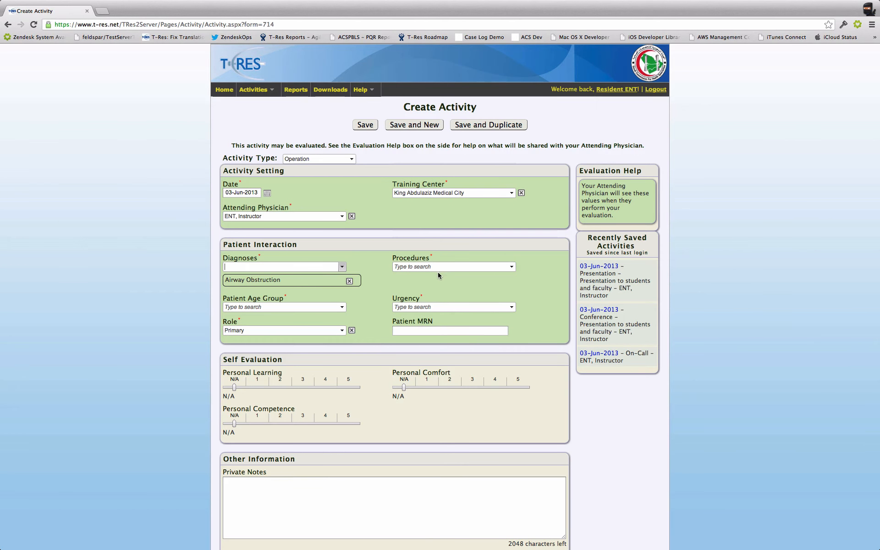
Step: Add the Arytenoidectomy / pexy procedure from the Larynx category
click(434, 267)
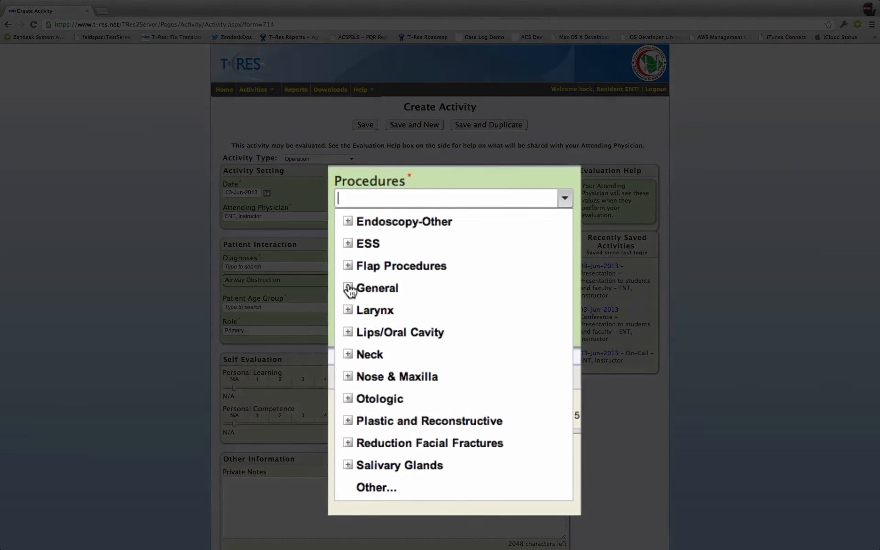
click(366, 296)
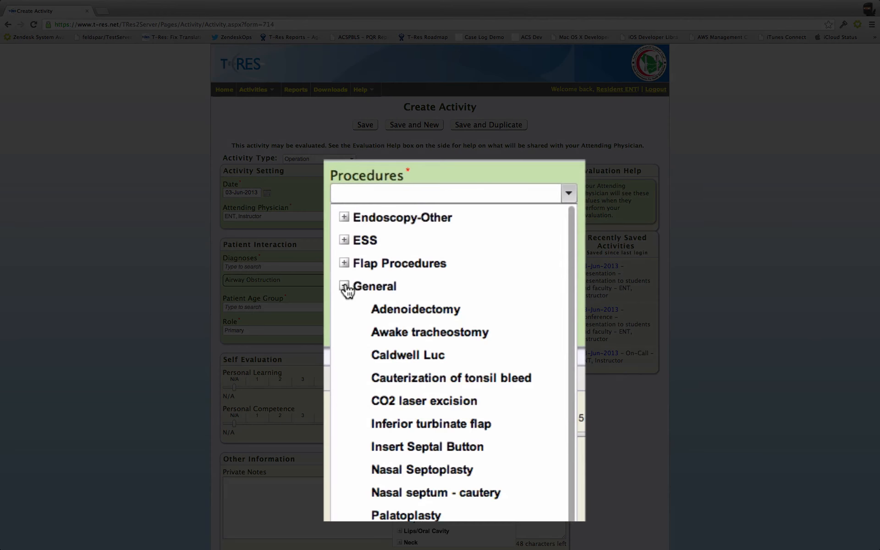
click(366, 296)
click(345, 309)
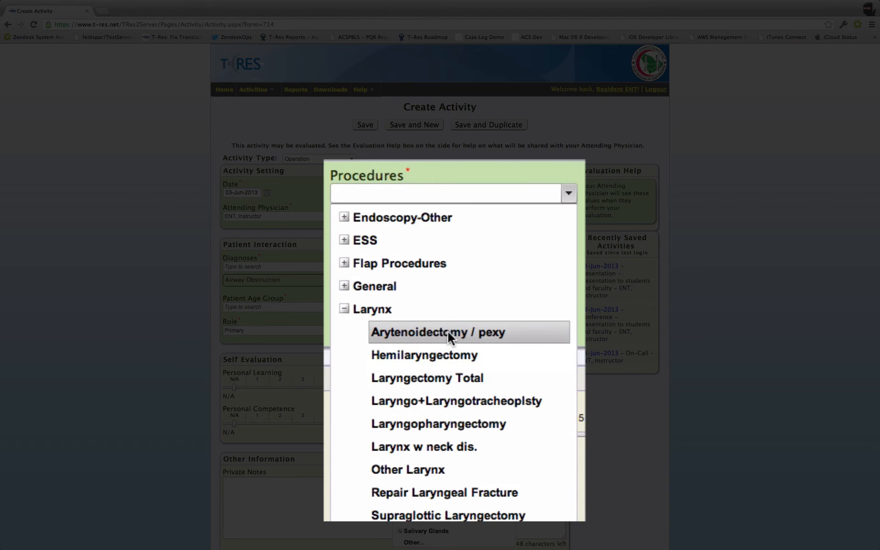
click(392, 334)
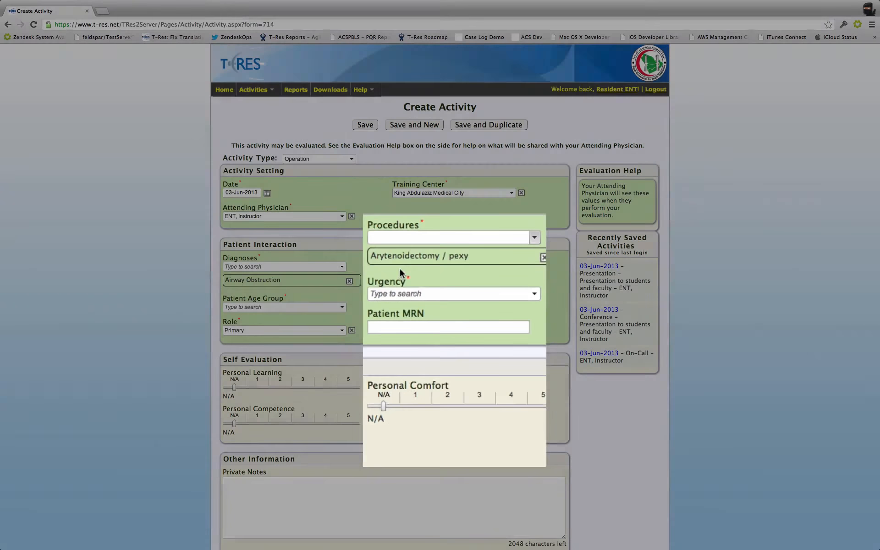
Step: Set the patient age group to 14+ years and the urgency to Elective
key(Tab)
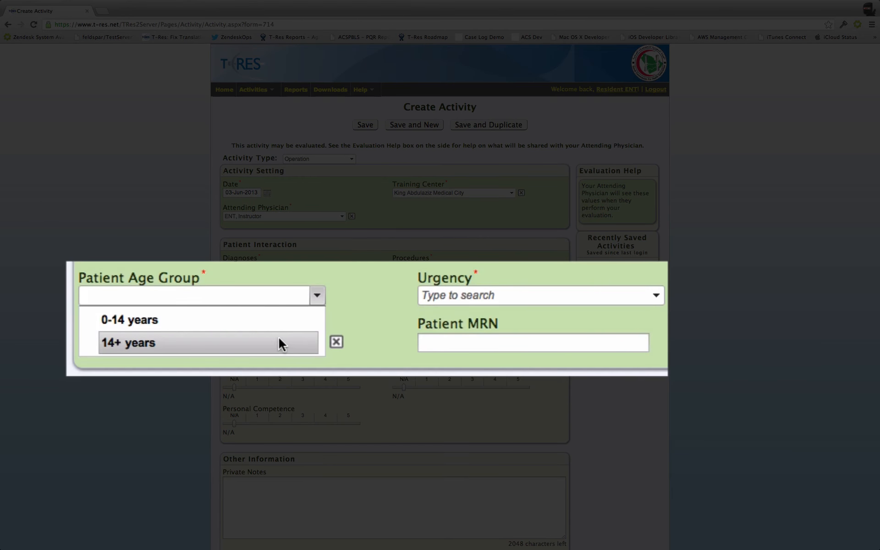
click(277, 344)
click(477, 296)
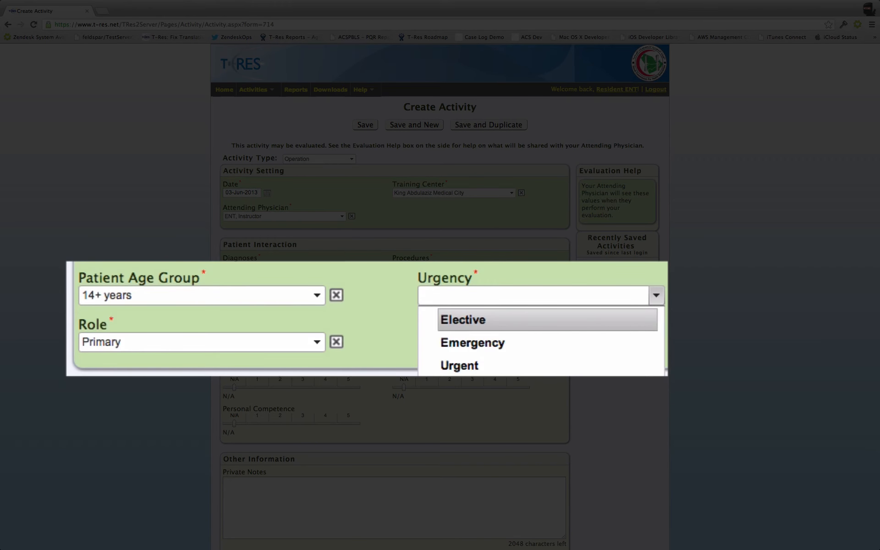
click(463, 319)
Step: Change the resident's role in the operation to First Assistant
key(Tab)
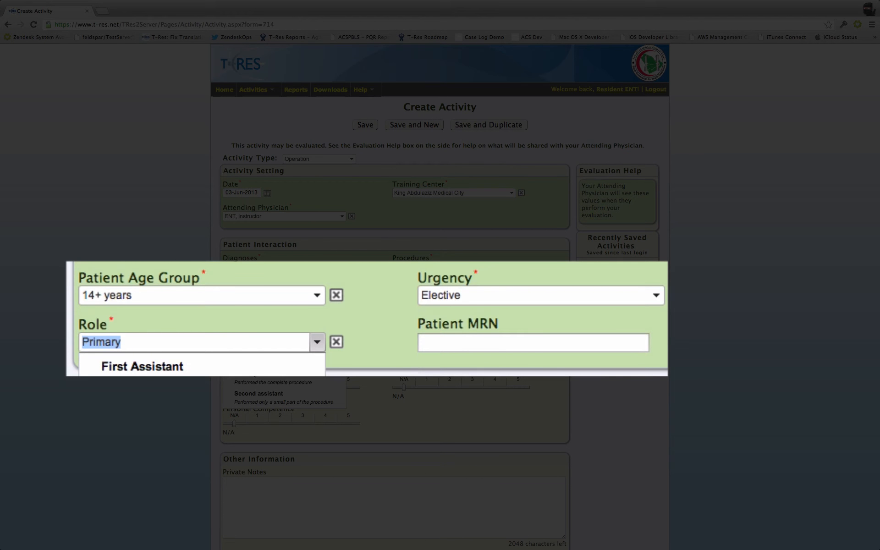
key(Down)
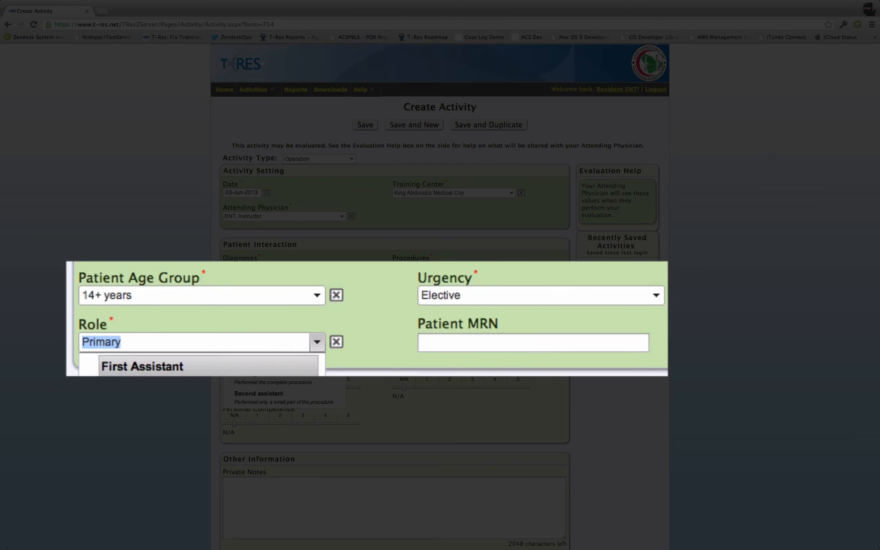
key(Return)
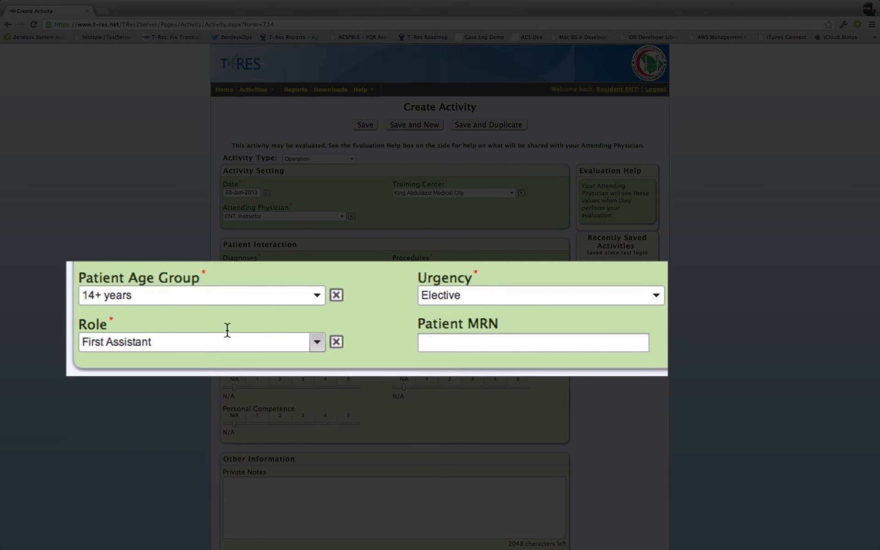
Step: Fill in the patient's medical record number
key(Tab)
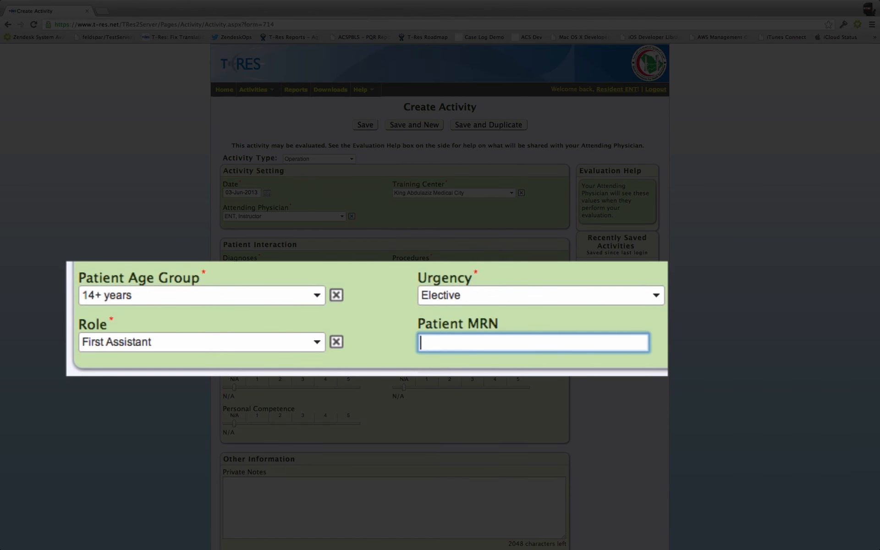
text(123456778)
key(BackSpace)
key(BackSpace)
text(8)
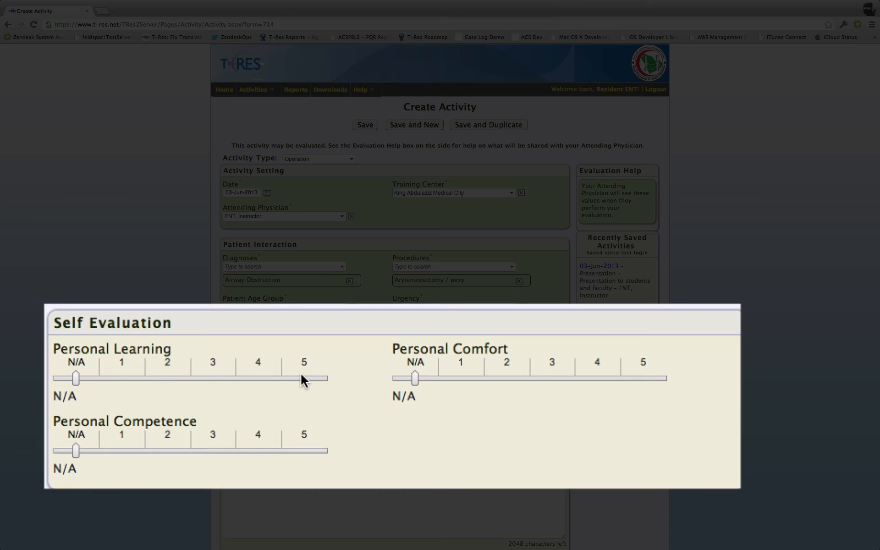
Step: Rate personal learning, comfort and competence at 5 in the self evaluation, and save the operation activity
click(317, 381)
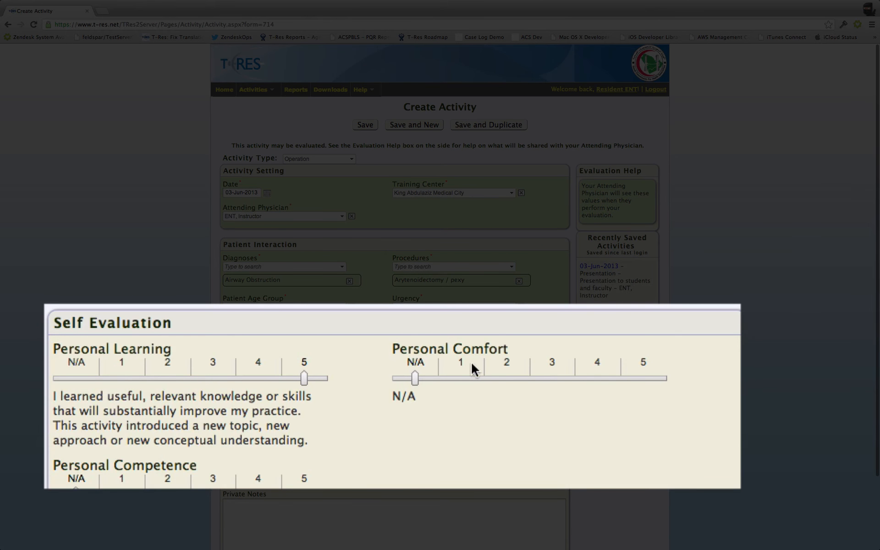
click(647, 373)
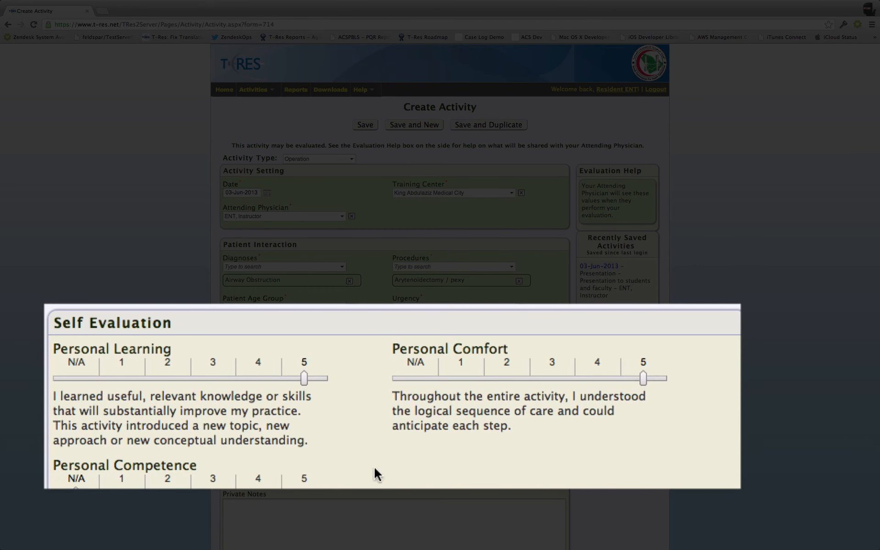
click(305, 489)
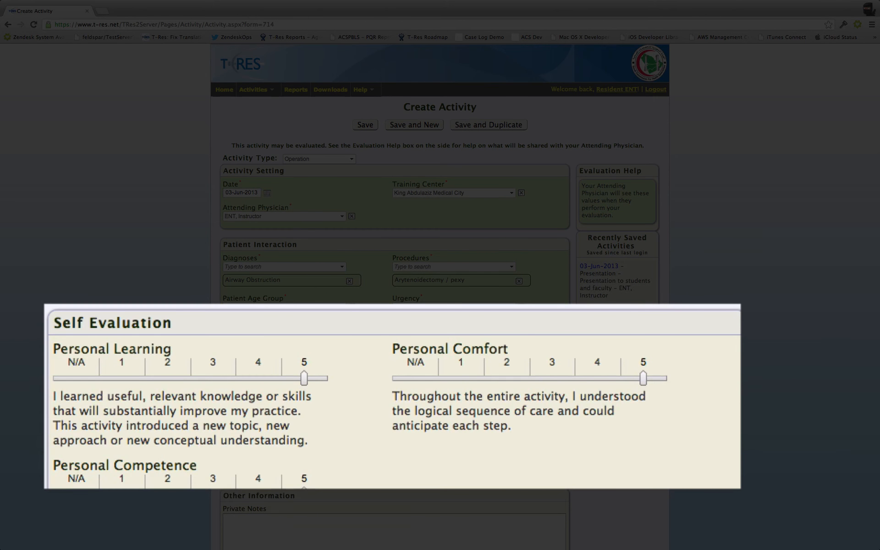
scroll(392, 396, down, 3)
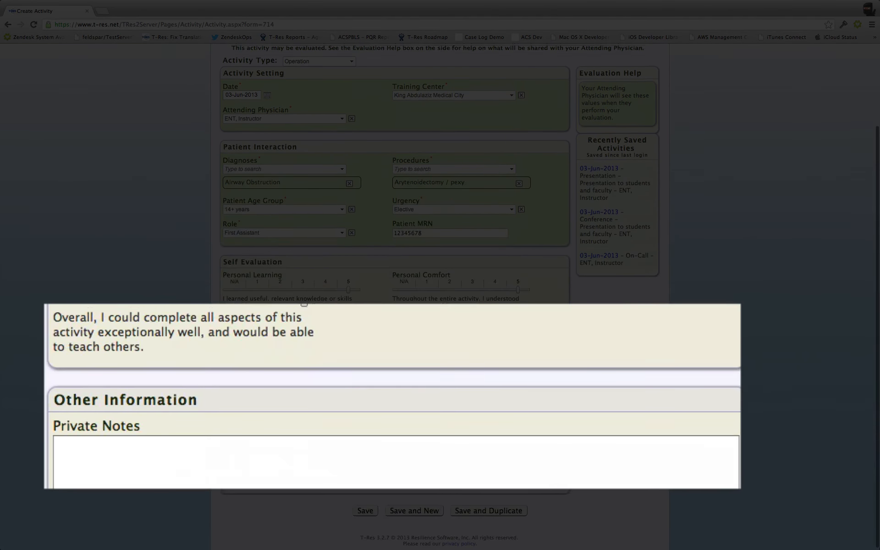
scroll(392, 396, up, 3)
scroll(392, 396, down, 1)
scroll(498, 437, down, 3)
click(498, 436)
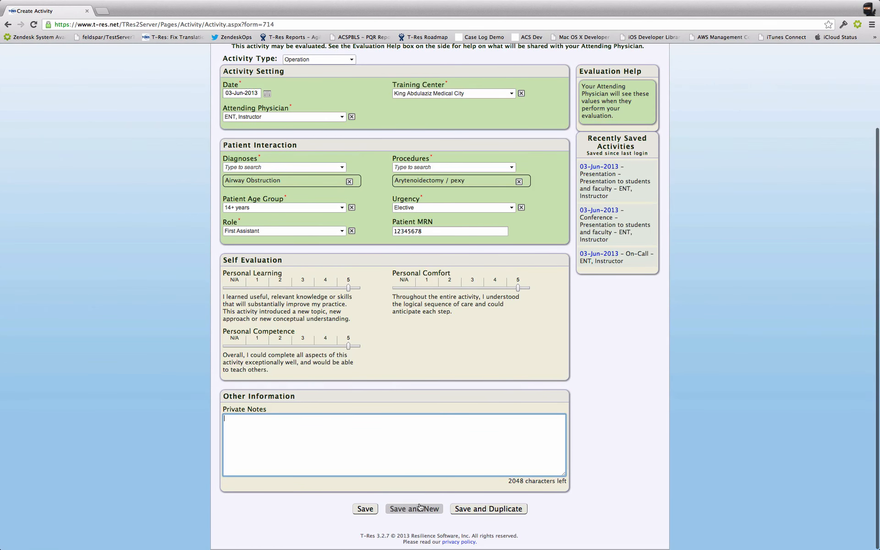
click(365, 509)
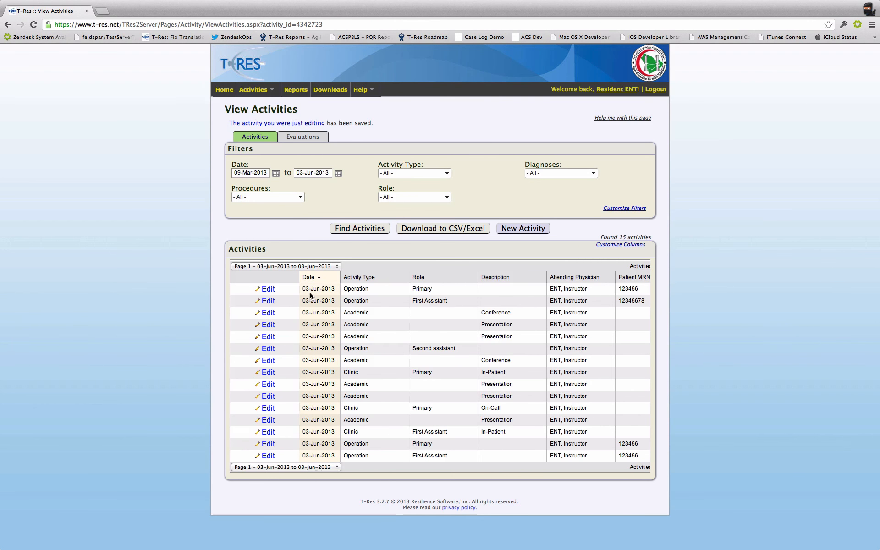
Step: Open the first operation in the activities list for editing and look over its form
click(269, 291)
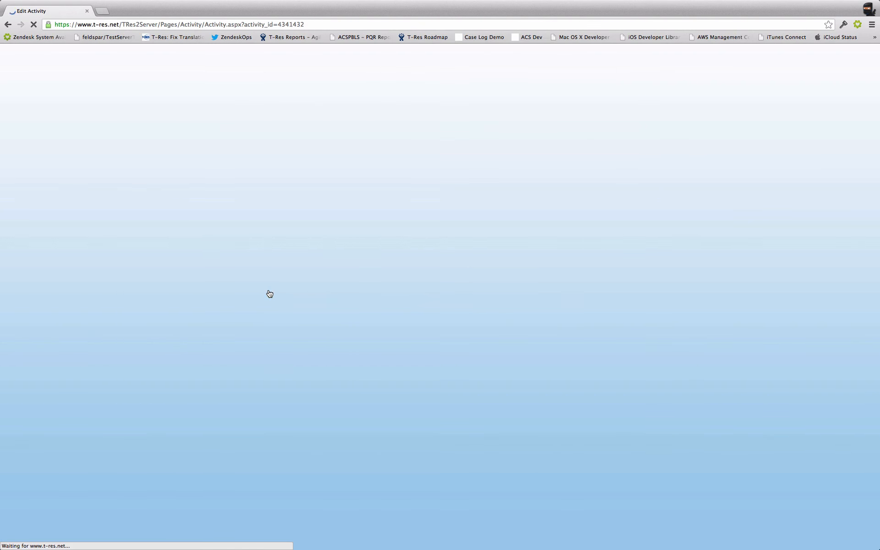
scroll(269, 290, down, 2)
scroll(269, 290, up, 1)
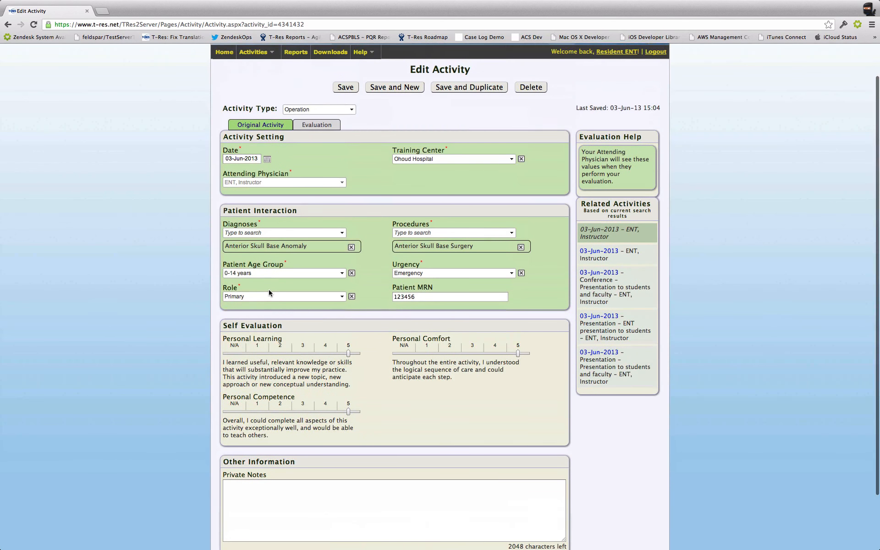
scroll(269, 291, up, 1)
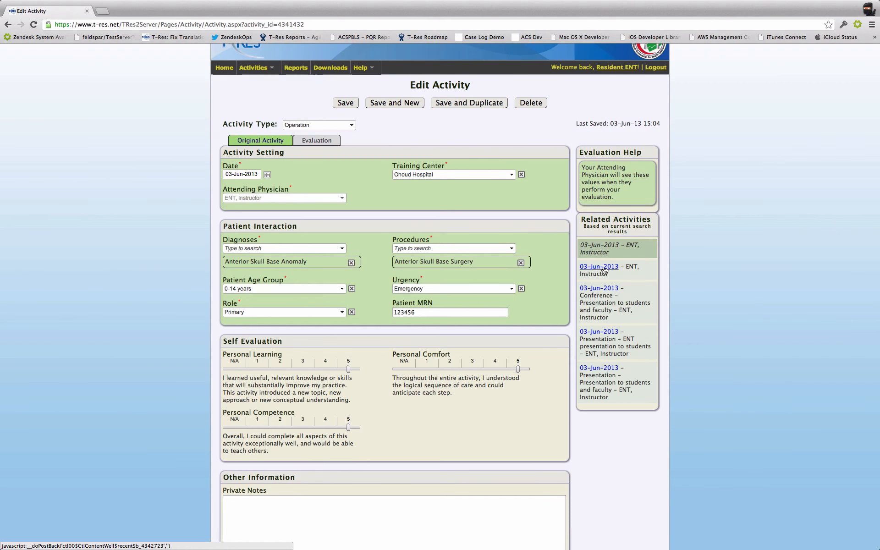
Step: Open the second related activity, the Airway Obstruction operation, and check its last saved date and time
click(596, 269)
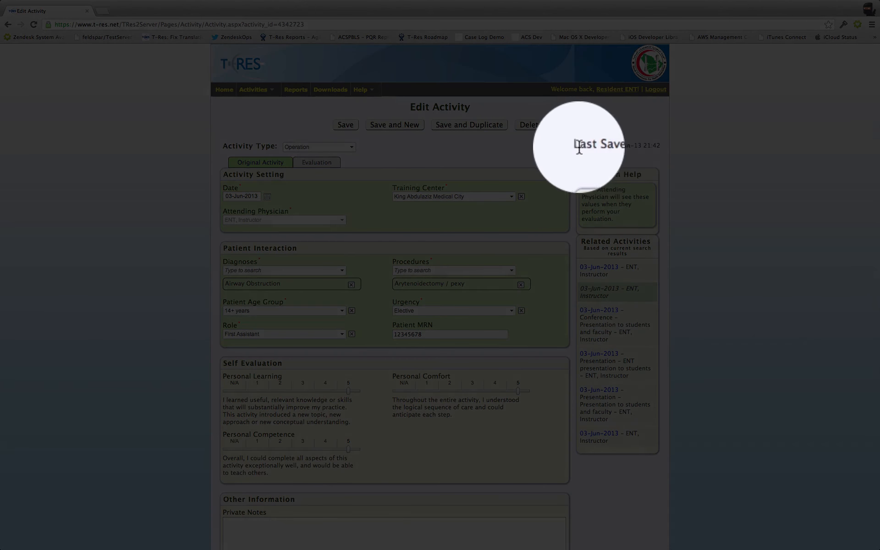
drag(577, 146, 658, 146)
click(659, 152)
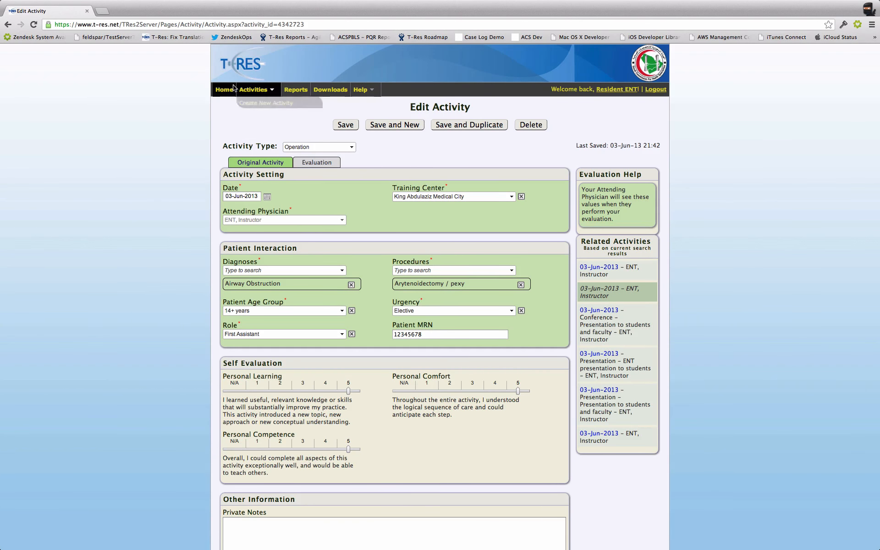
Step: Leave the activity form and return to the home page
click(340, 125)
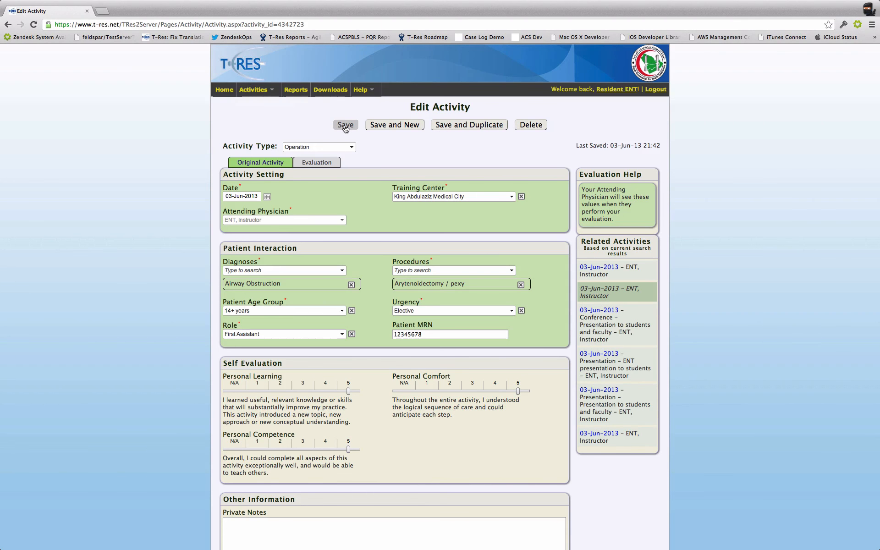
click(224, 90)
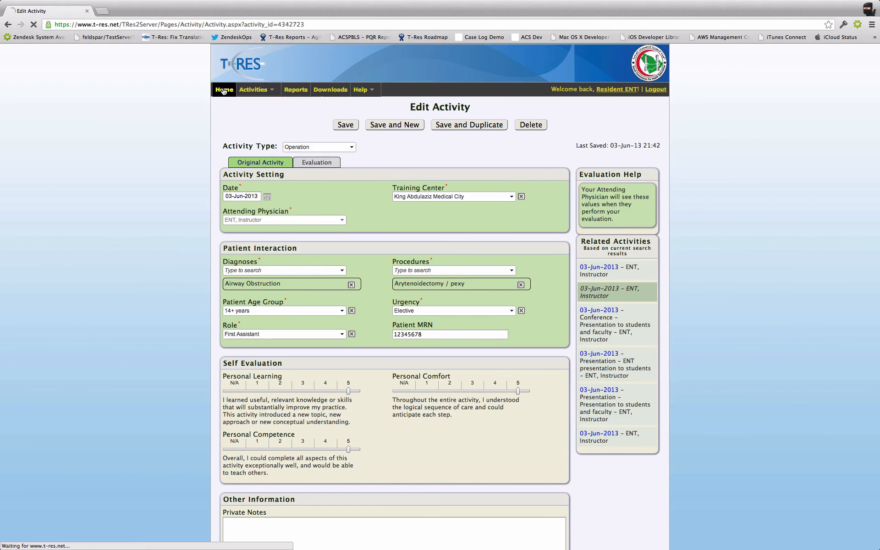